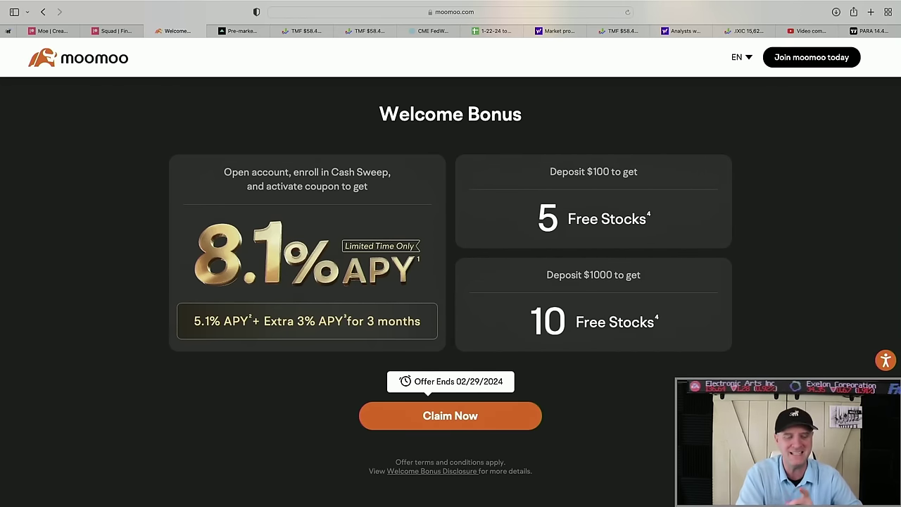
Step: Switch to the moomoo desktop app and examine the most recent candles on SPY's daily chart
mouse_move(352, 504)
key(ctrl+Left)
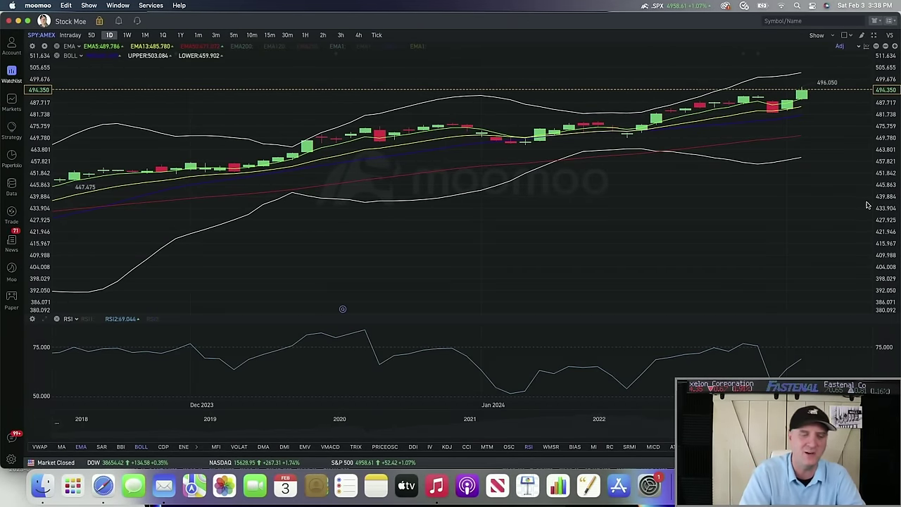
scroll(422, 255, right, 5)
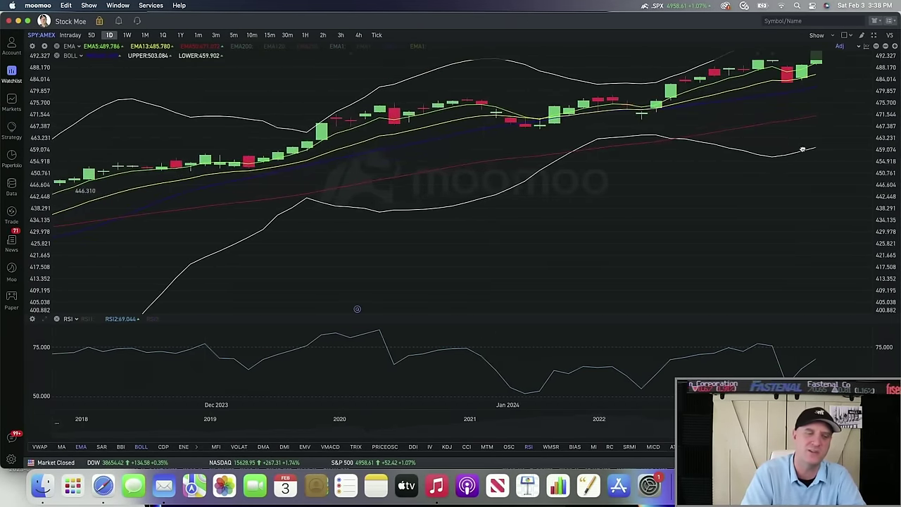
scroll(422, 255, right, 3)
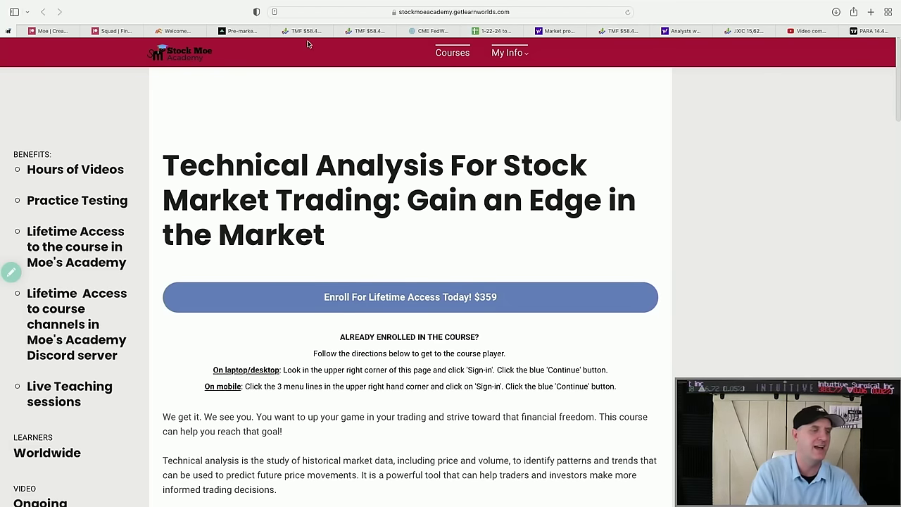
Step: View the Nasdaq Composite page in Google Finance and the unanswered video comments in YouTube Studio, enlarging the comments page
click(746, 31)
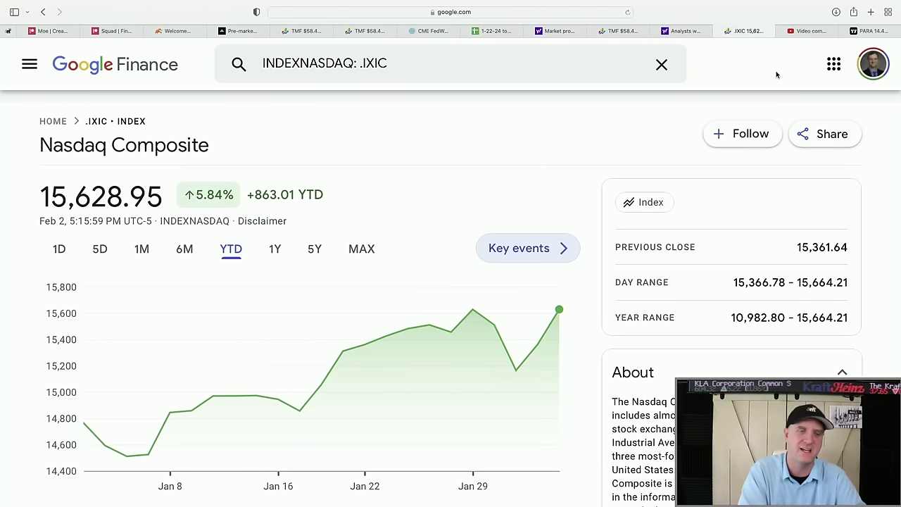
click(809, 31)
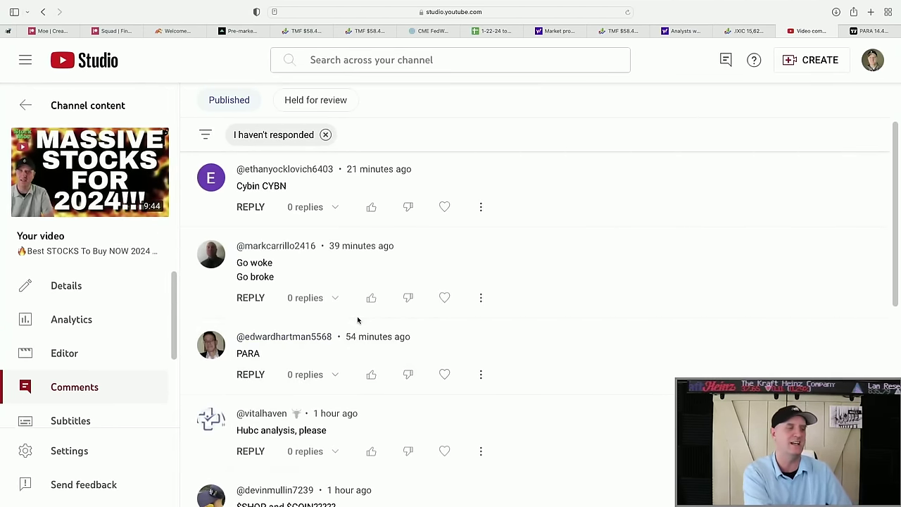
key(super+plus)
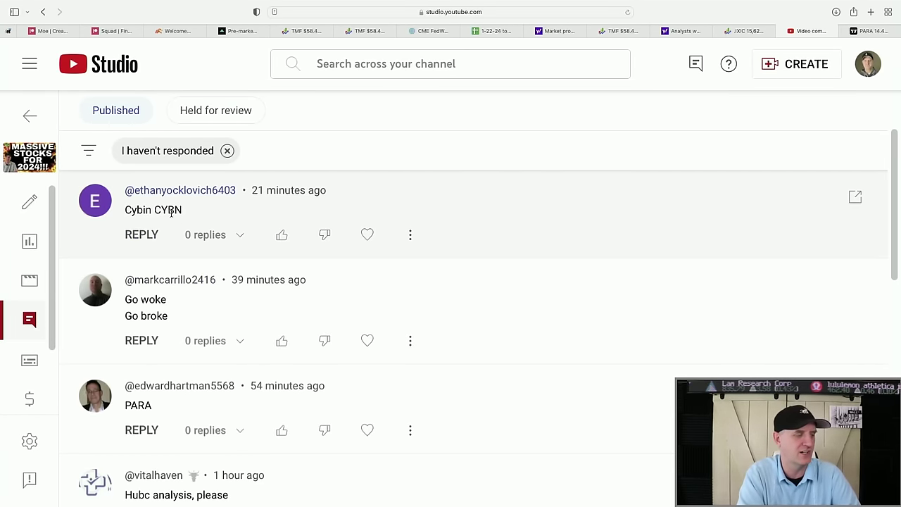
Step: Switch to TradingView, load the CYBN chart and examine its daily candles against the moving averages and Bollinger Bands
click(873, 32)
text(CYBN)
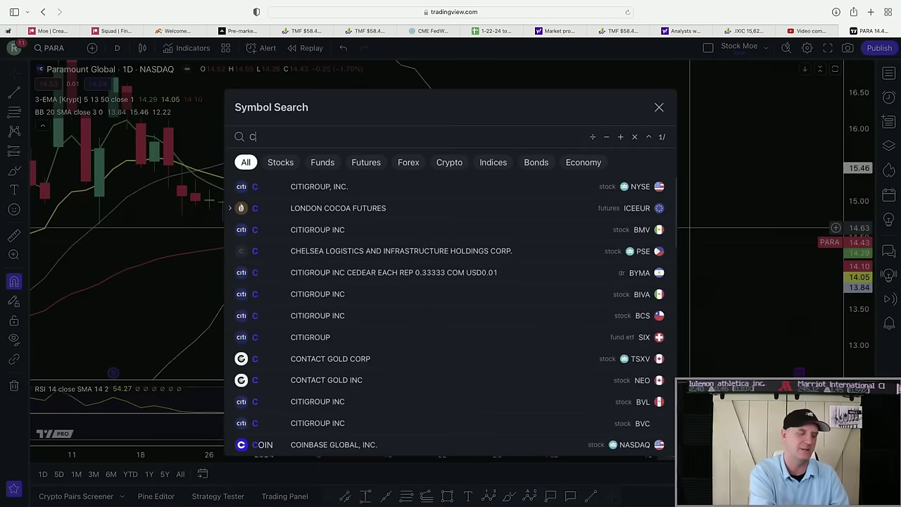
key(Return)
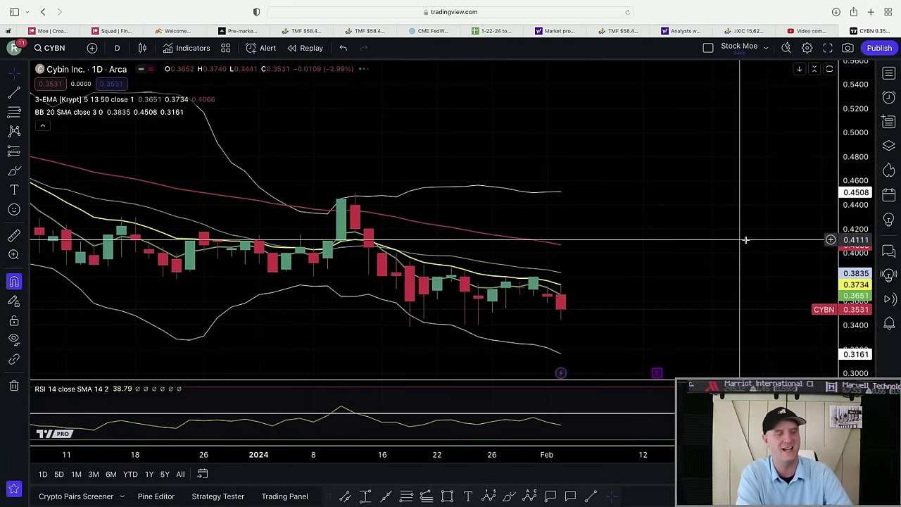
scroll(744, 237, down, 3)
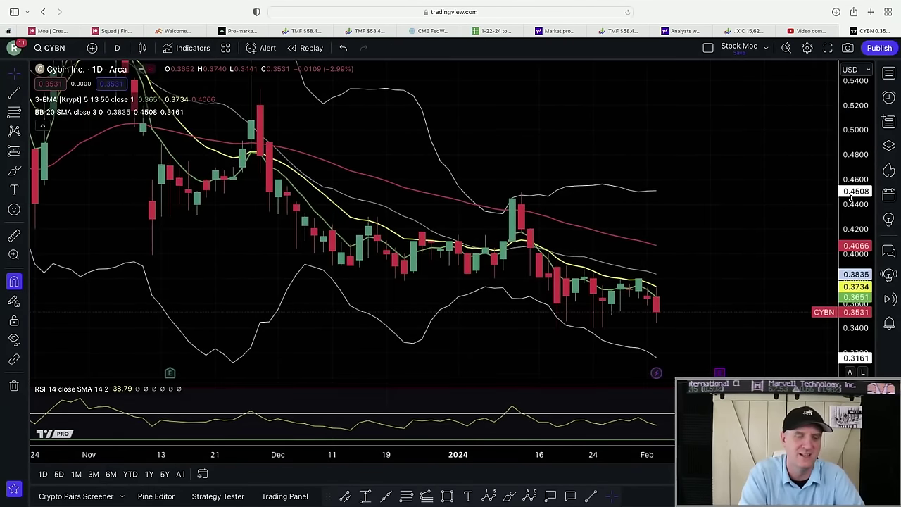
drag(718, 221, 641, 173)
scroll(641, 167, right, 3)
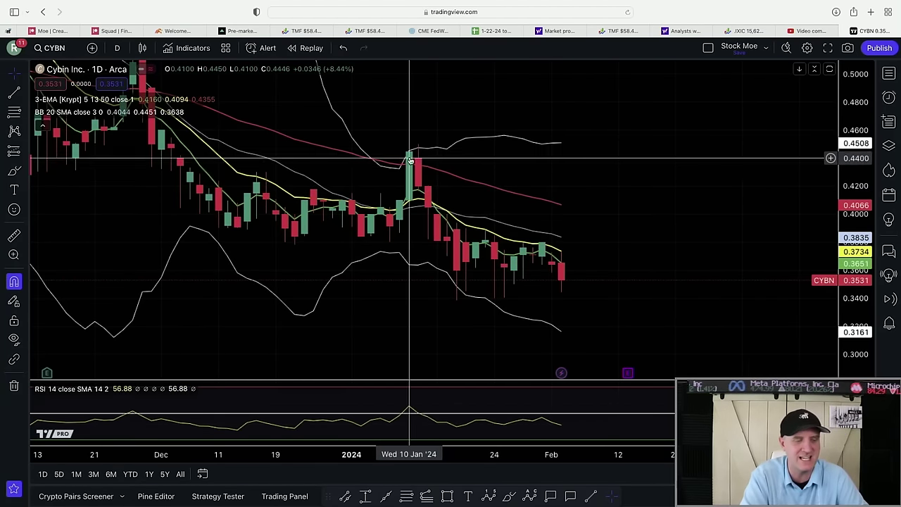
scroll(630, 244, up, 3)
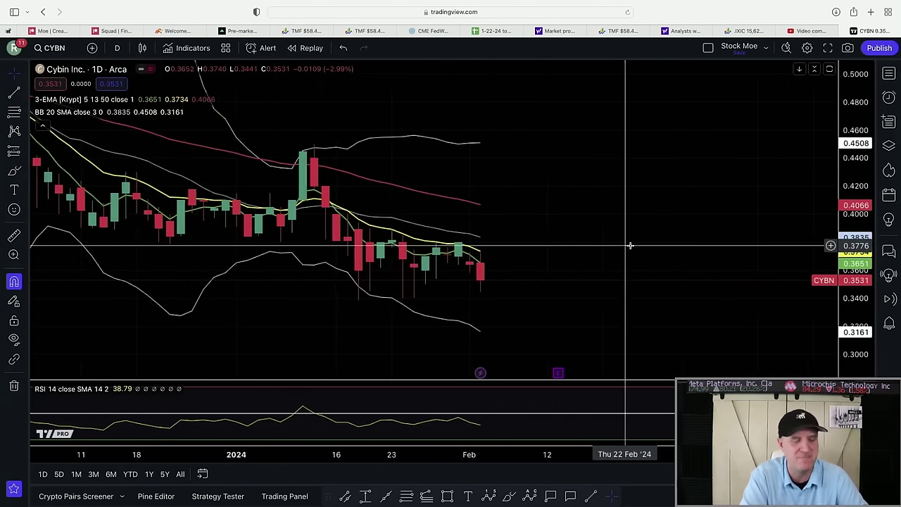
drag(470, 191, 636, 199)
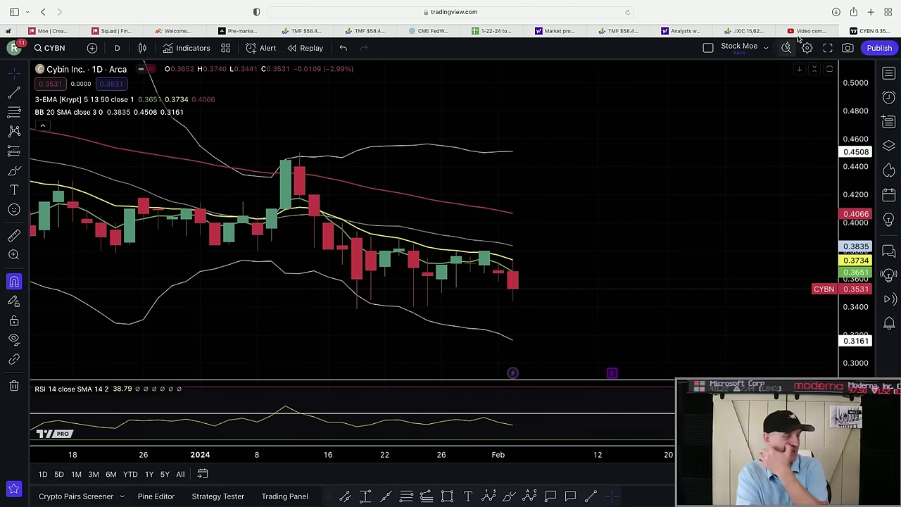
Step: Read the next ticker request in the YouTube Studio comments, load PARA in TradingView and examine its recent daily price action
click(810, 30)
scroll(591, 232, down, 2)
scroll(591, 232, down, 2)
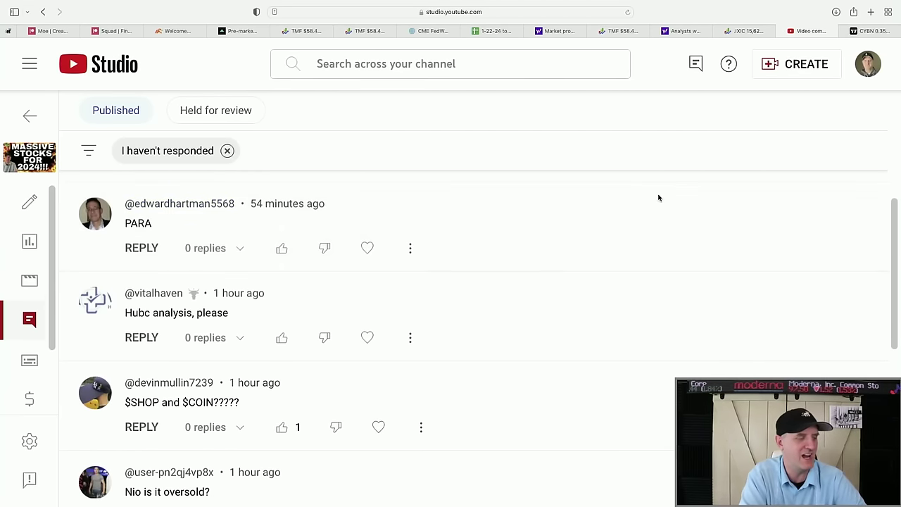
click(873, 31)
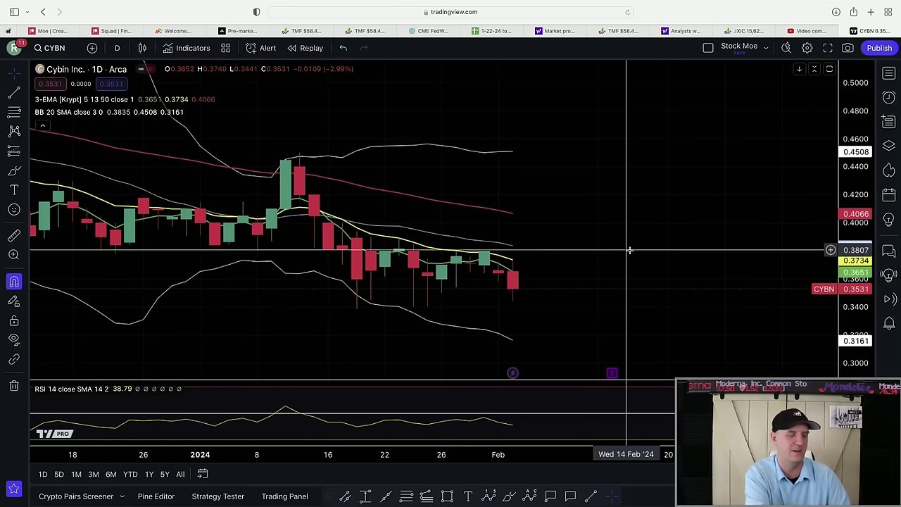
text(PARA)
key(Return)
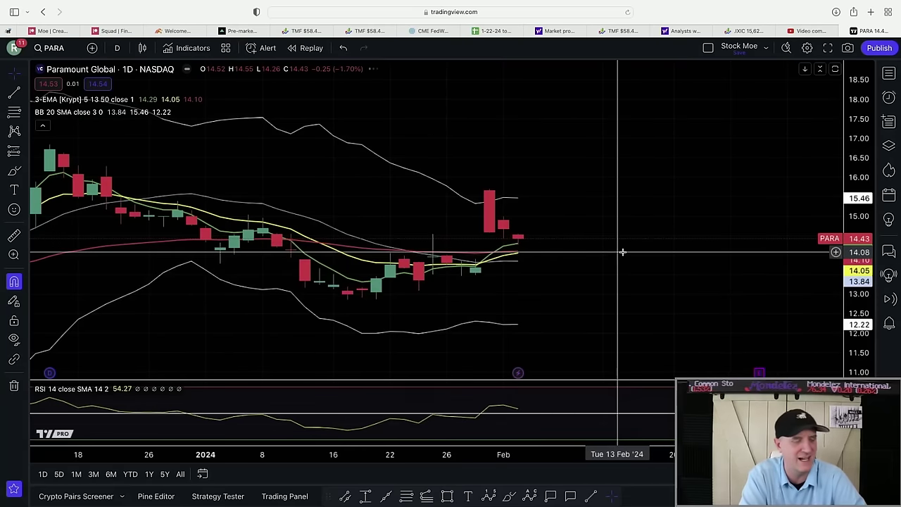
scroll(623, 251, up, 4)
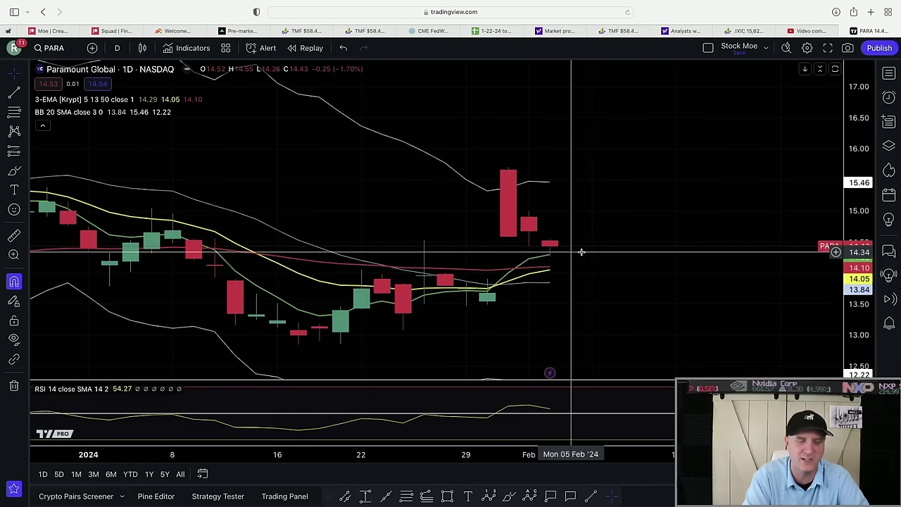
scroll(618, 240, right, 3)
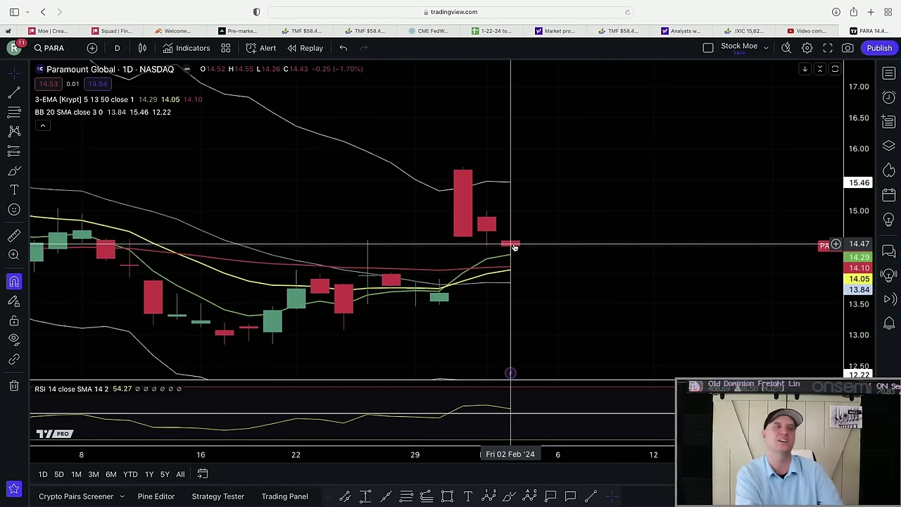
scroll(514, 245, right, 3)
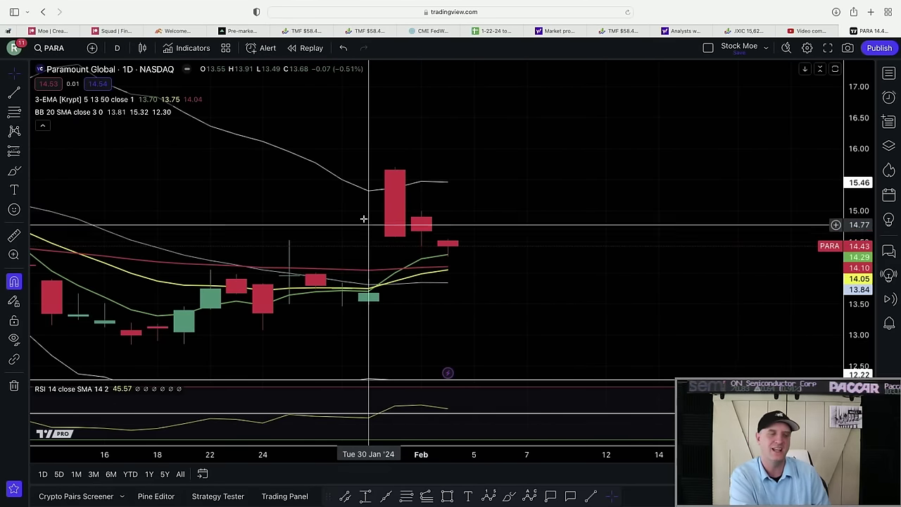
scroll(419, 338, left, 5)
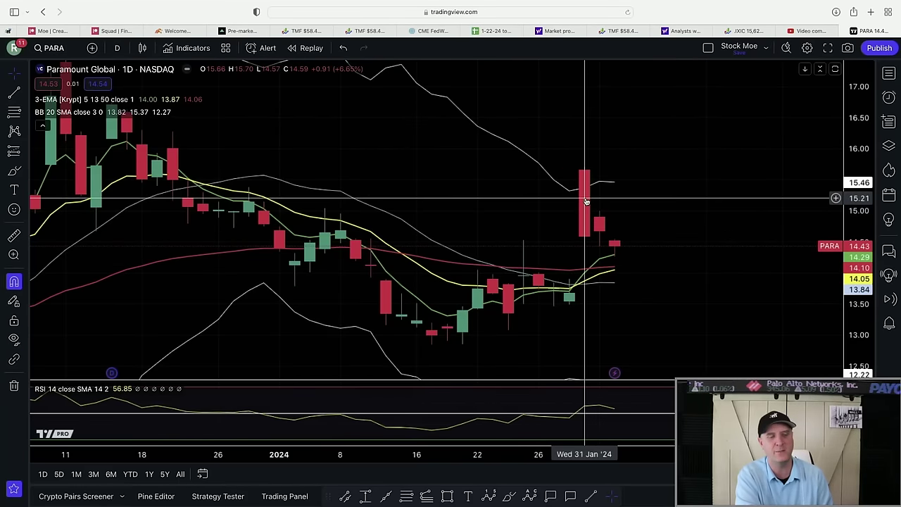
scroll(704, 328, right, 4)
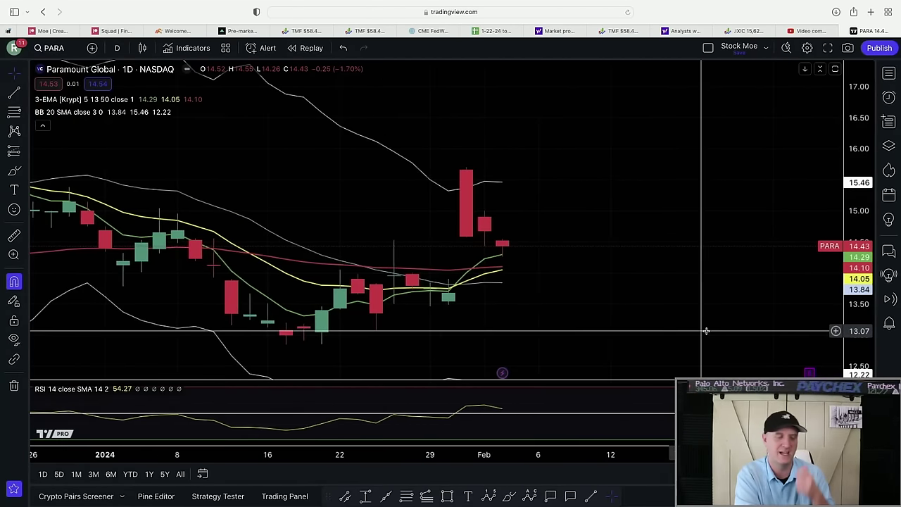
scroll(696, 306, up, 2)
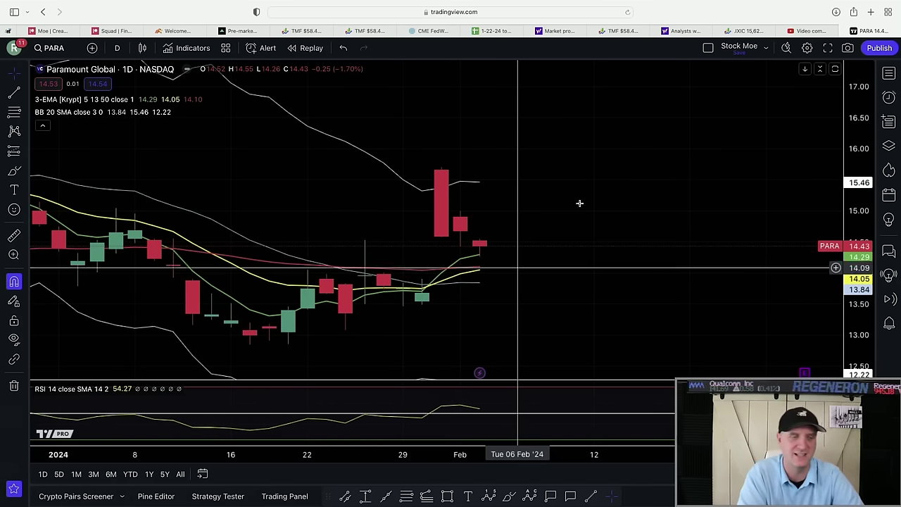
Step: Check the next comment request, load HUBC (Hub Cyber Security, NASDAQ) in TradingView and examine its daily price trend
click(806, 32)
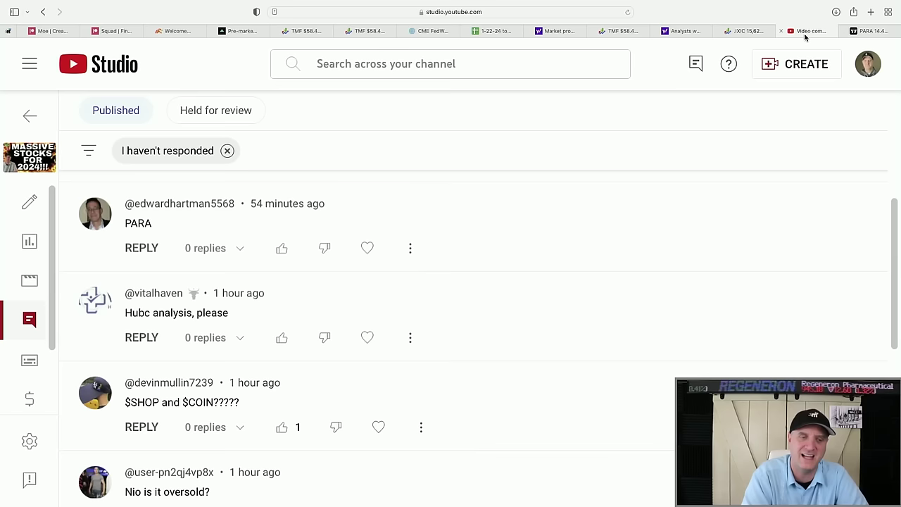
scroll(637, 233, down, 2)
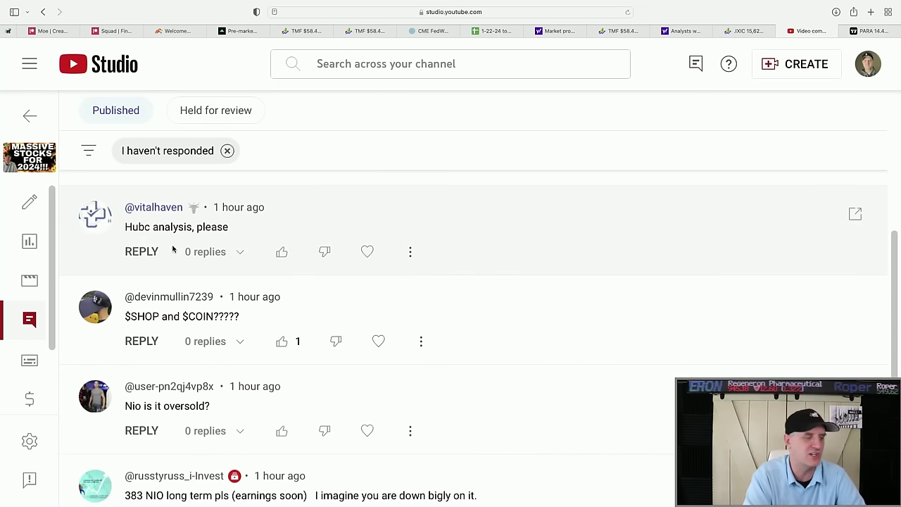
click(877, 30)
text(HUBC)
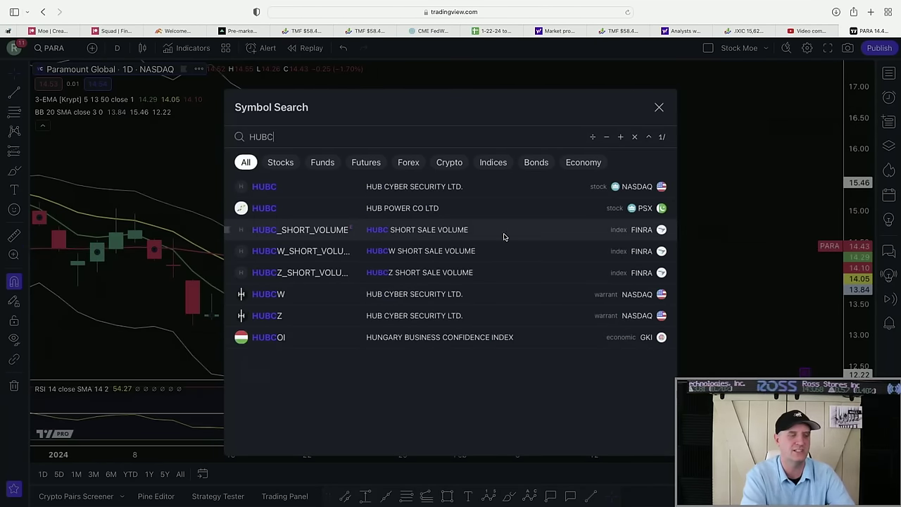
click(409, 188)
scroll(540, 251, down, 5)
scroll(739, 245, down, 4)
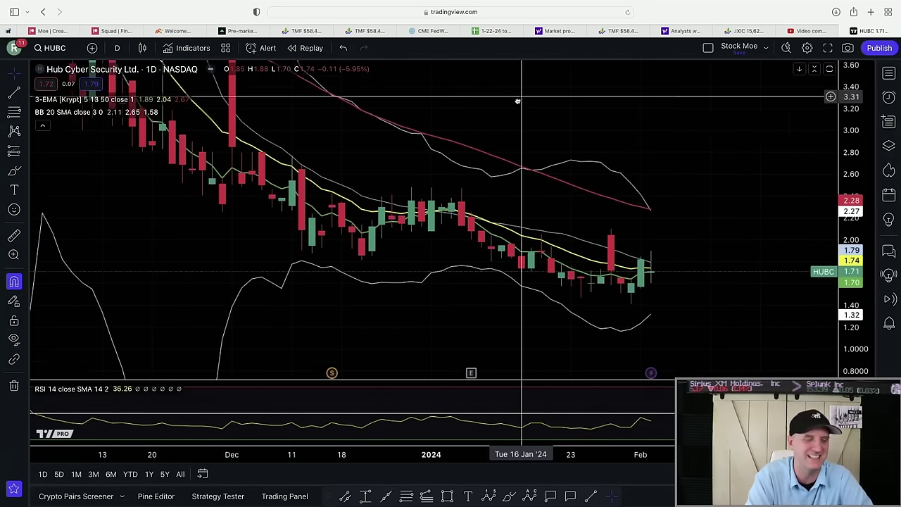
drag(519, 98, 488, 144)
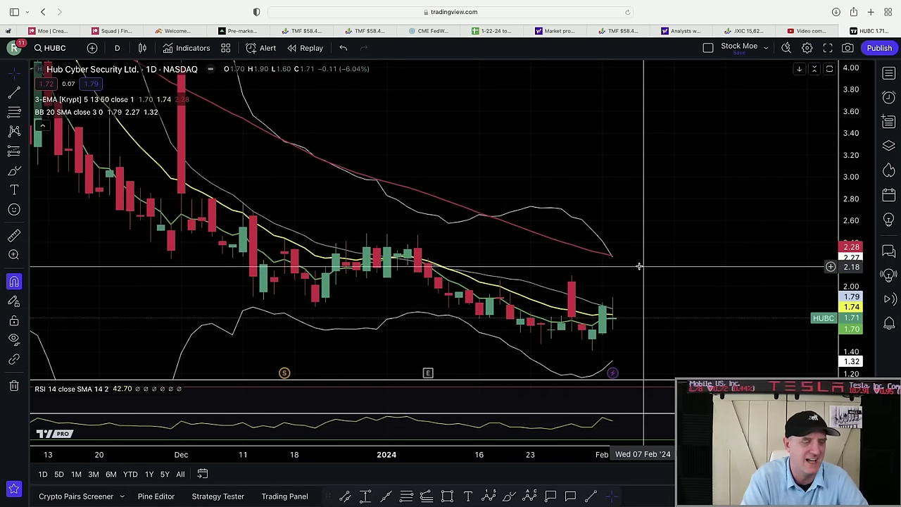
drag(631, 259, 597, 208)
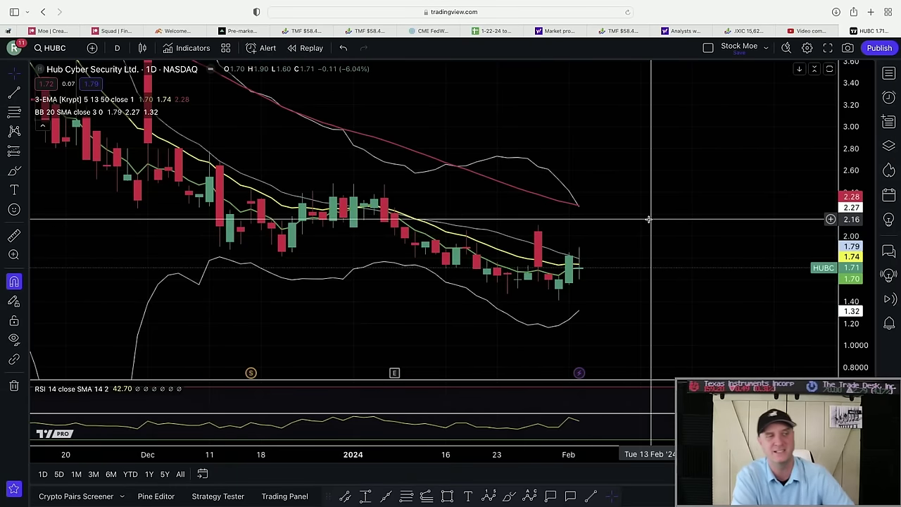
scroll(648, 218, up, 1)
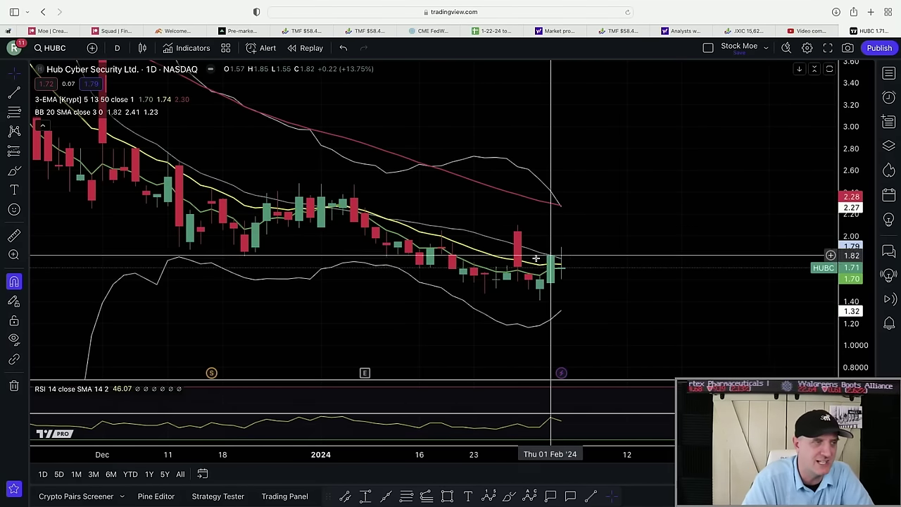
Step: Check the next comment request, load SHOP in TradingView, rescale the price axis and examine the recent daily candles
click(810, 31)
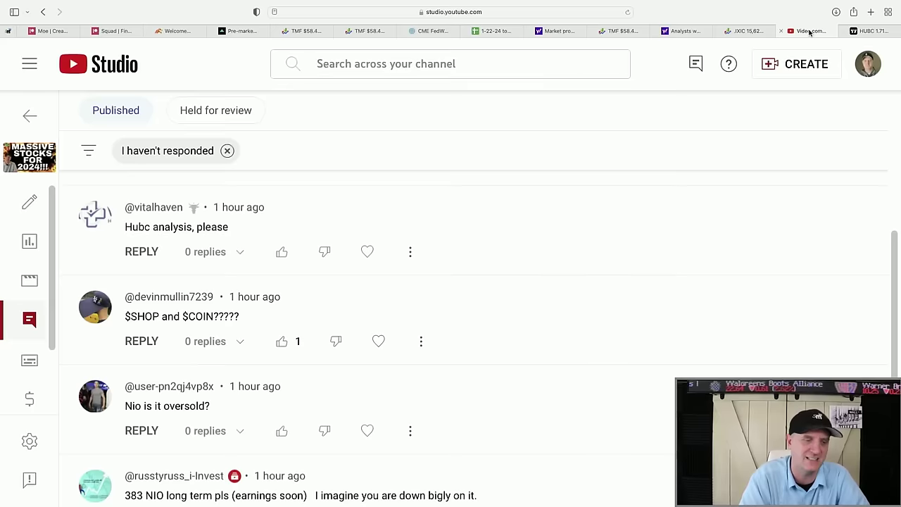
scroll(519, 236, down, 2)
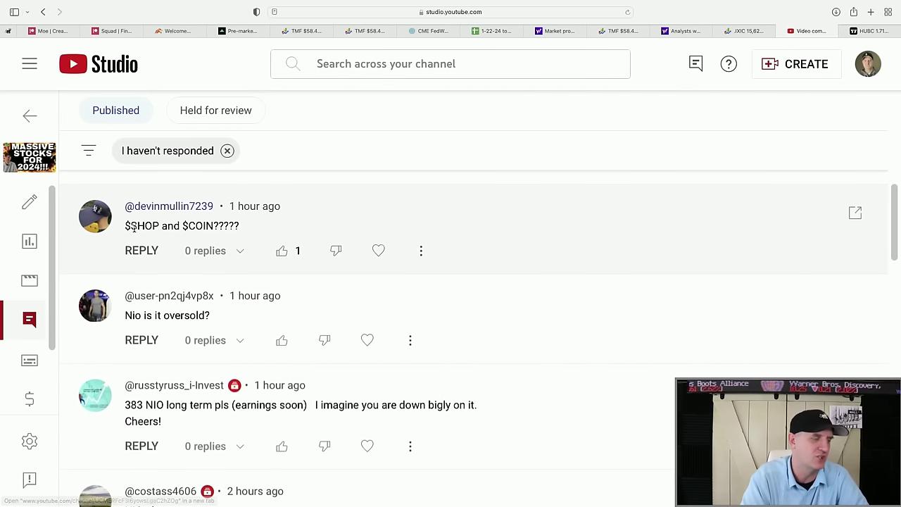
click(873, 31)
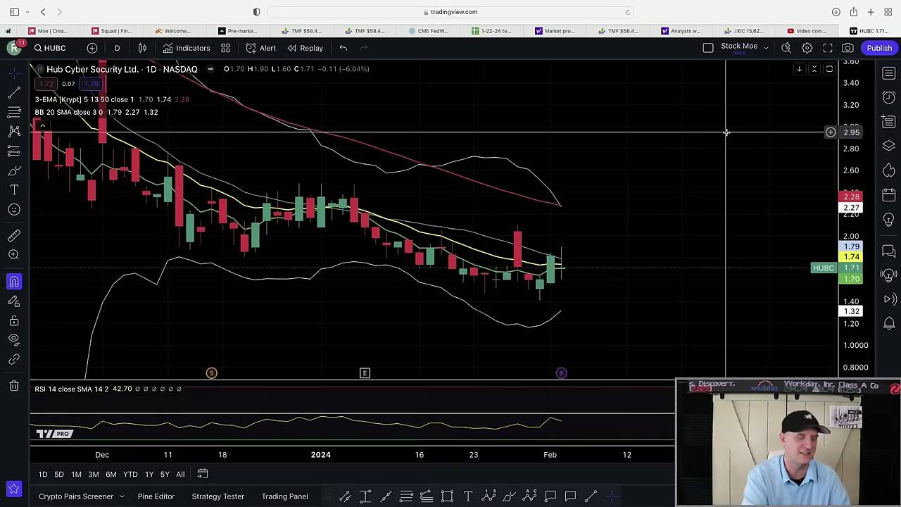
text(SHOP)
key(Return)
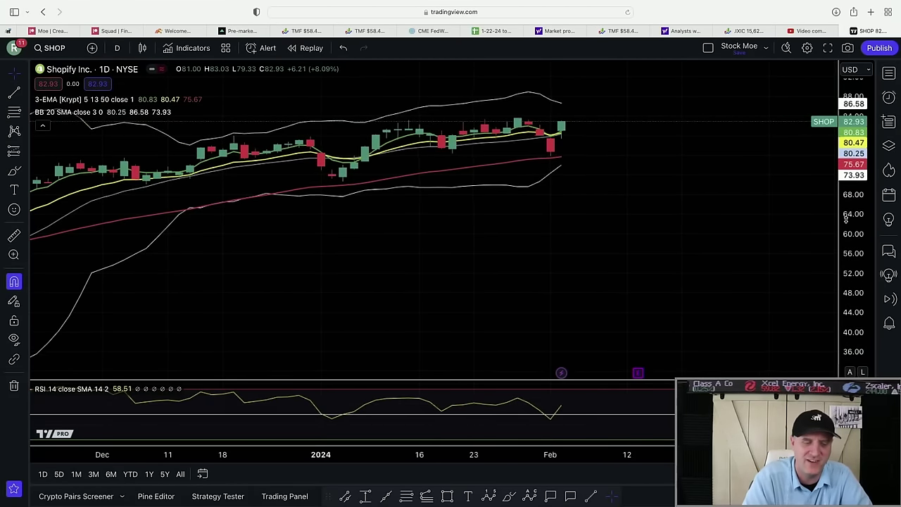
drag(846, 219, 847, 201)
drag(354, 193, 554, 308)
scroll(555, 307, right, 5)
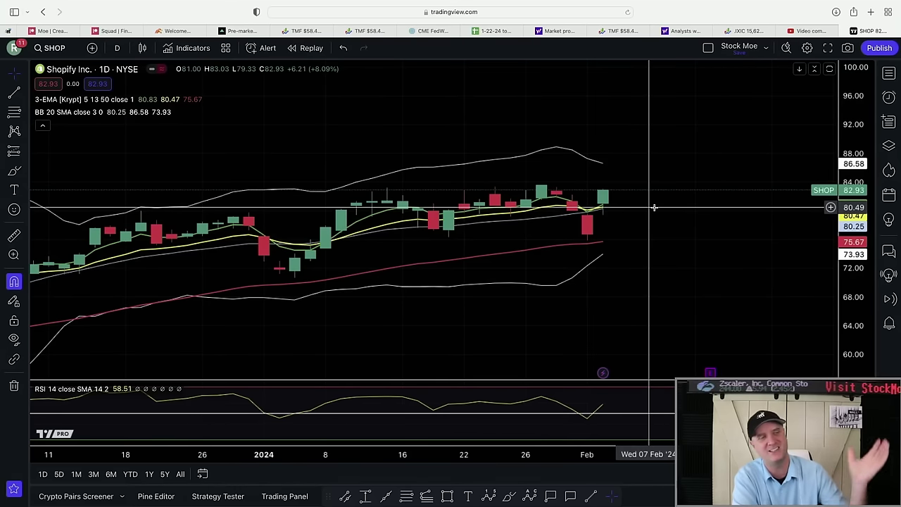
scroll(654, 207, down, 3)
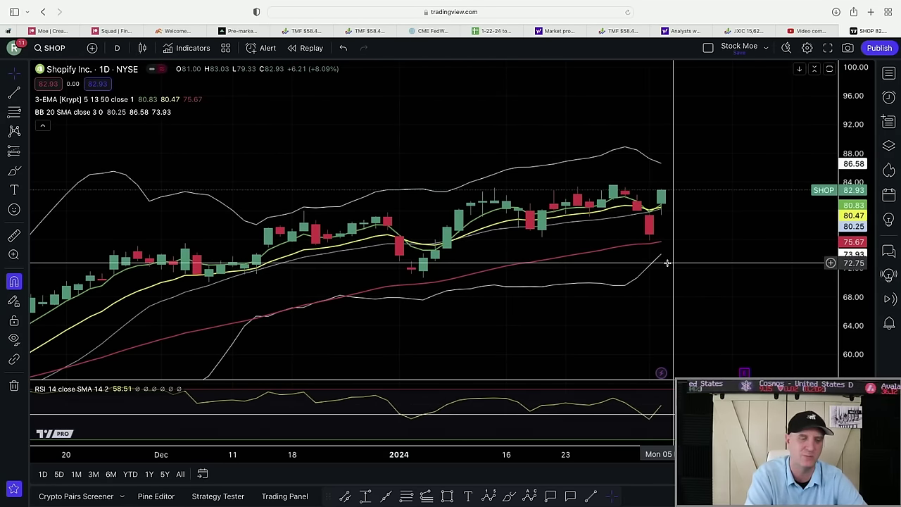
scroll(666, 261, up, 3)
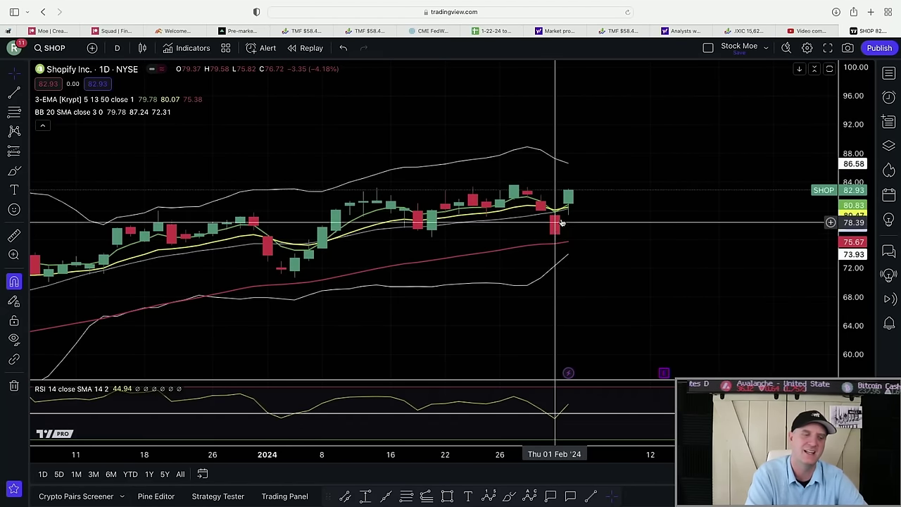
Step: Examine SHOP's latest daily candles against the moving averages and Bollinger Bands
scroll(617, 171, up, 3)
scroll(616, 171, down, 2)
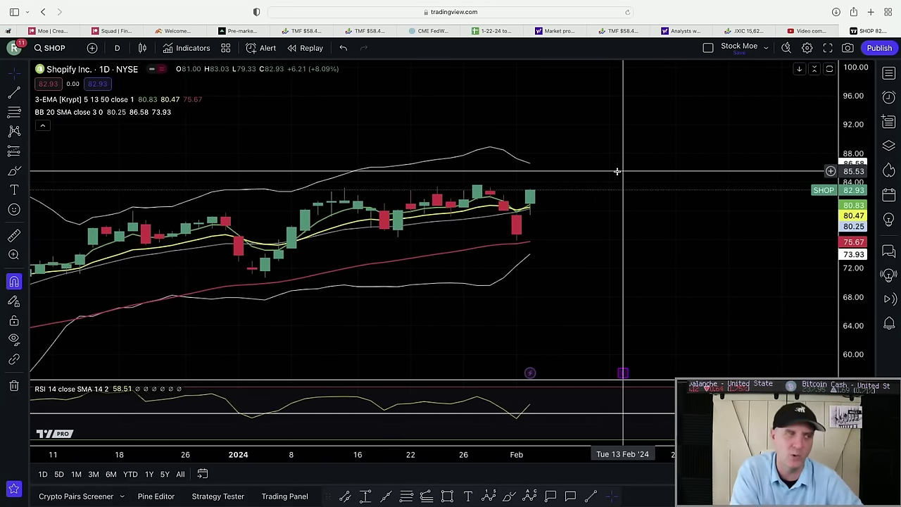
scroll(616, 172, up, 1)
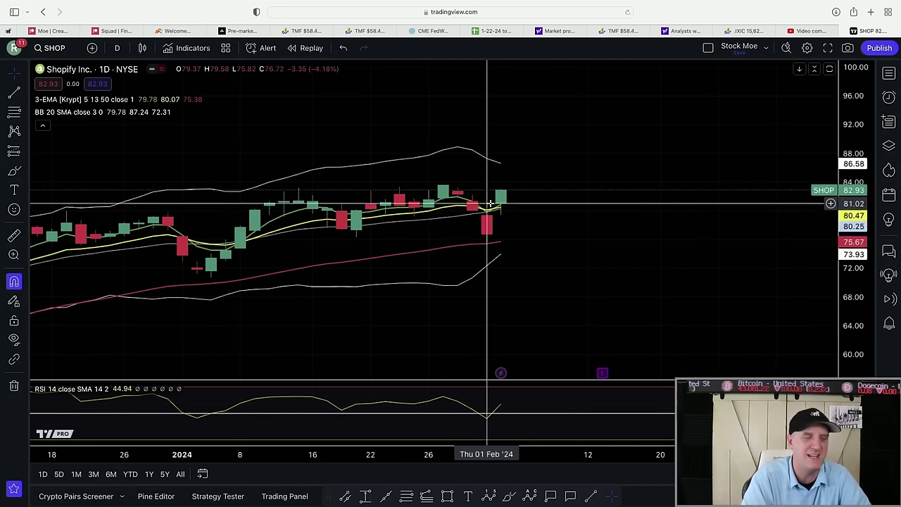
scroll(506, 202, up, 1)
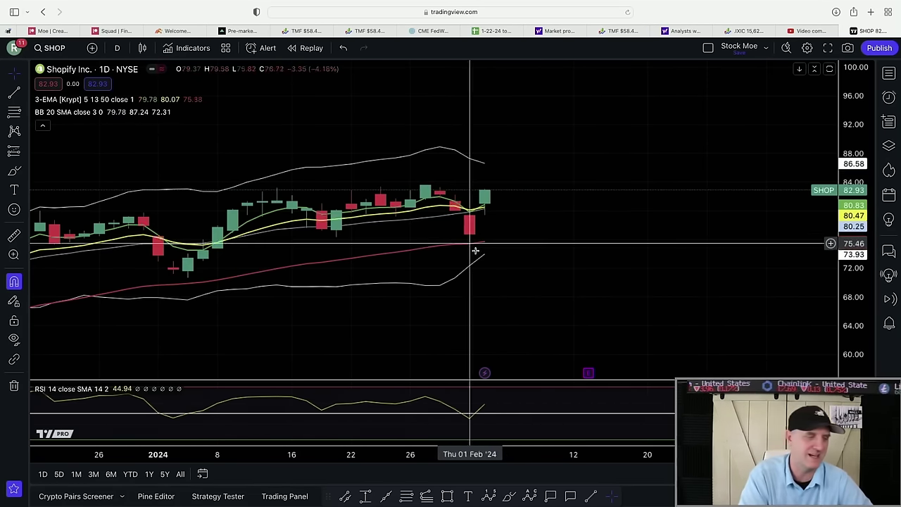
Step: Read the next ticker requests in the YouTube Studio comments and load NIO's daily chart in TradingView
click(807, 32)
scroll(658, 271, down, 3)
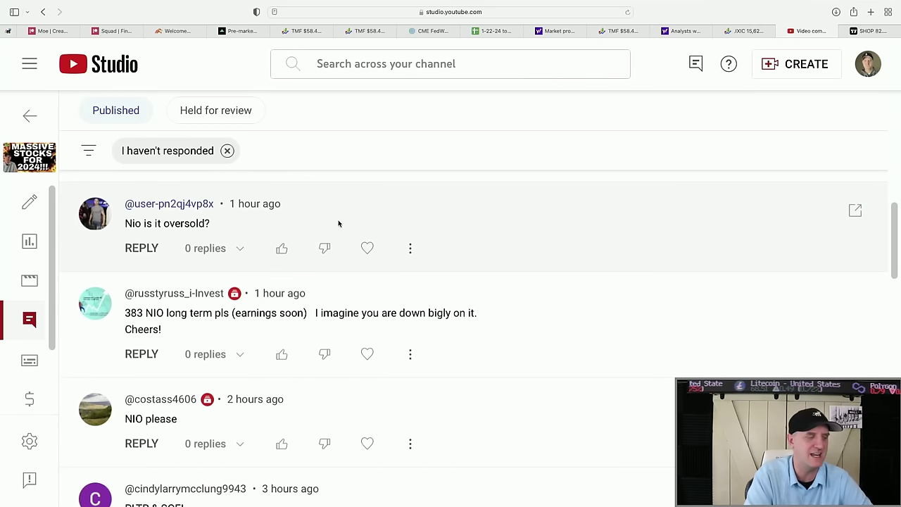
click(884, 31)
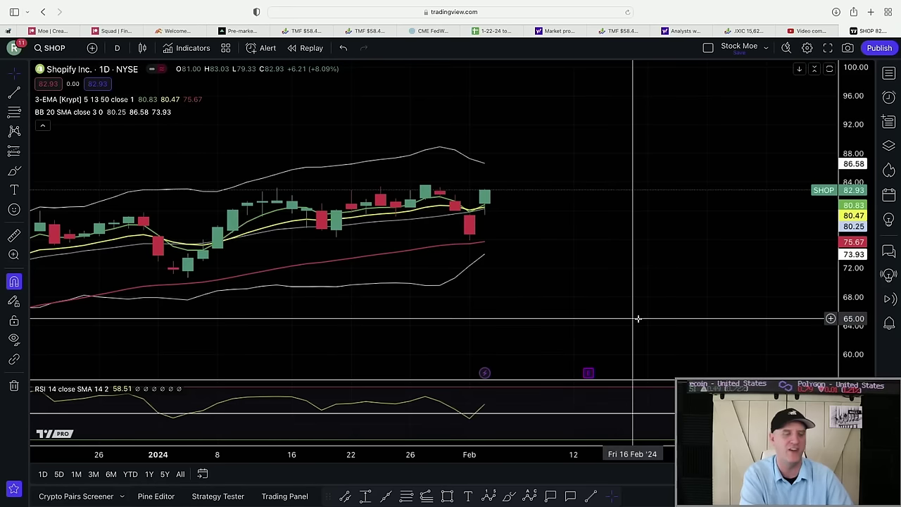
text(n)
key(Escape)
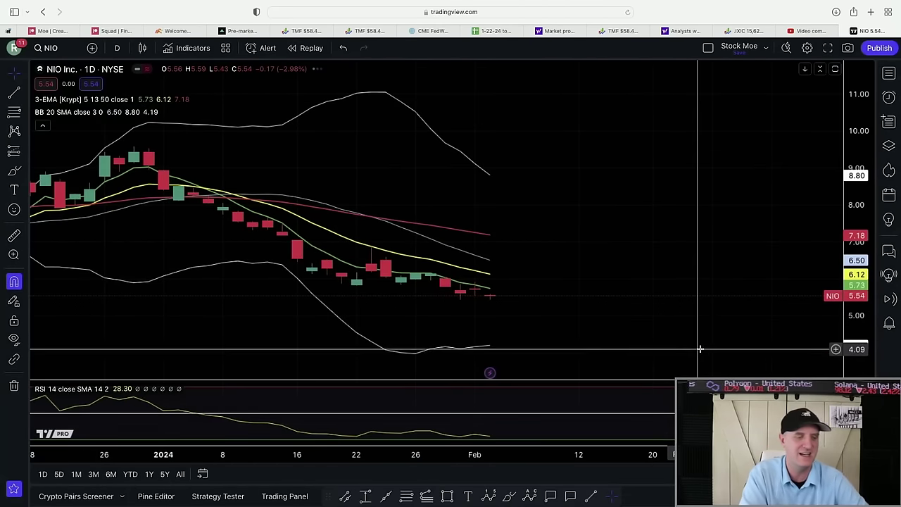
Step: Examine NIO's daily price trend from December to early February against its moving averages and Bollinger Bands
scroll(701, 318, down, 3)
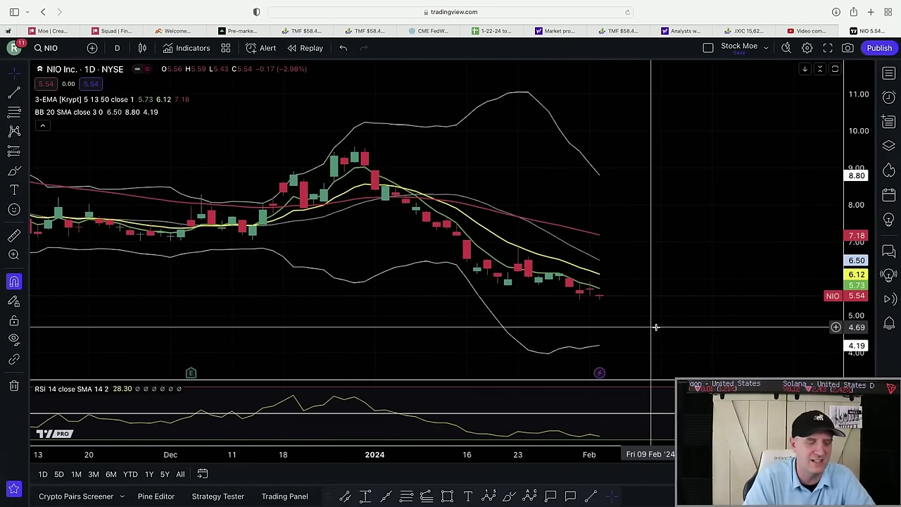
drag(654, 326, 537, 326)
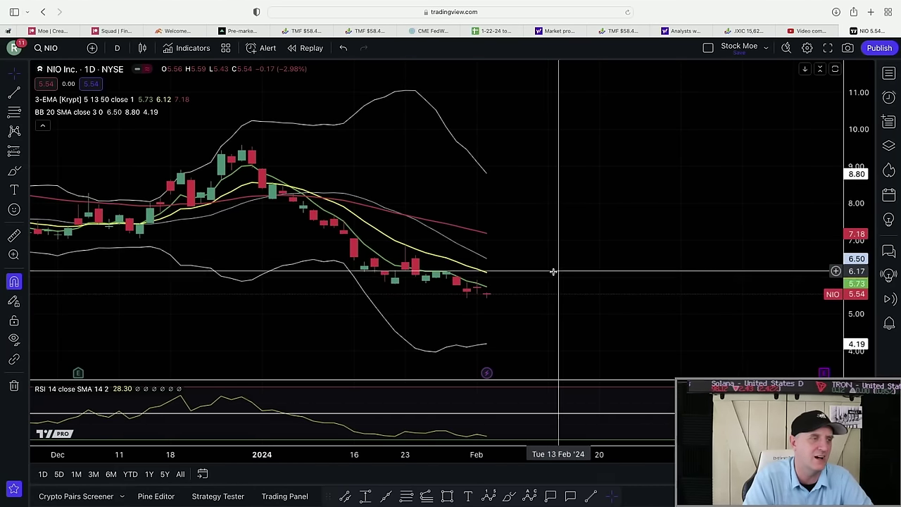
scroll(569, 195, down, 1)
scroll(569, 195, down, 1)
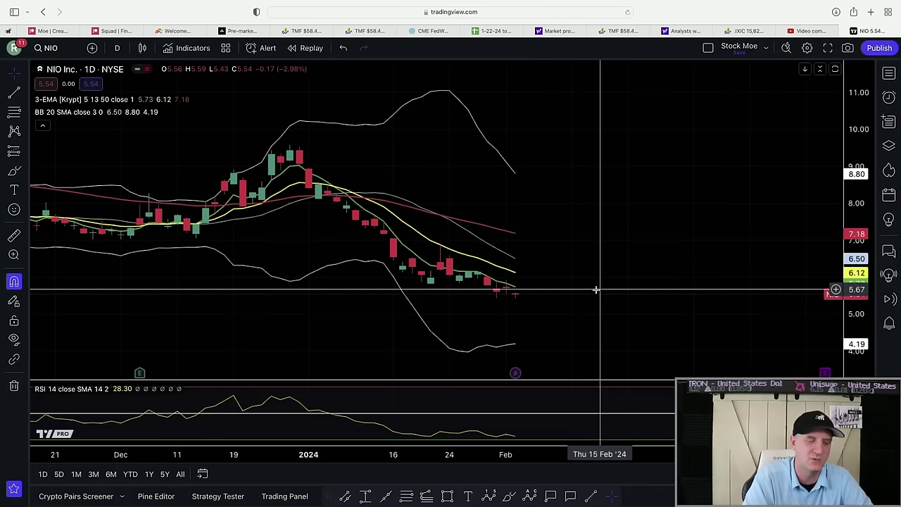
scroll(596, 292, up, 2)
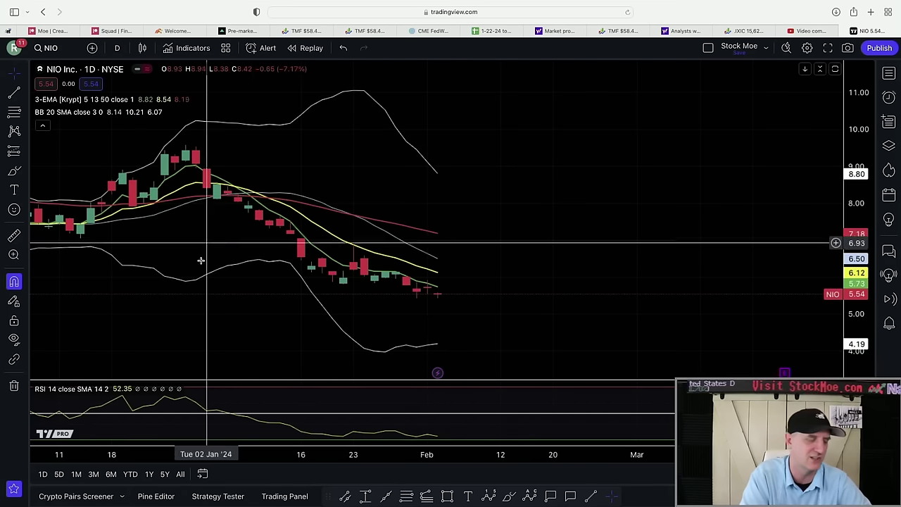
scroll(531, 132, down, 3)
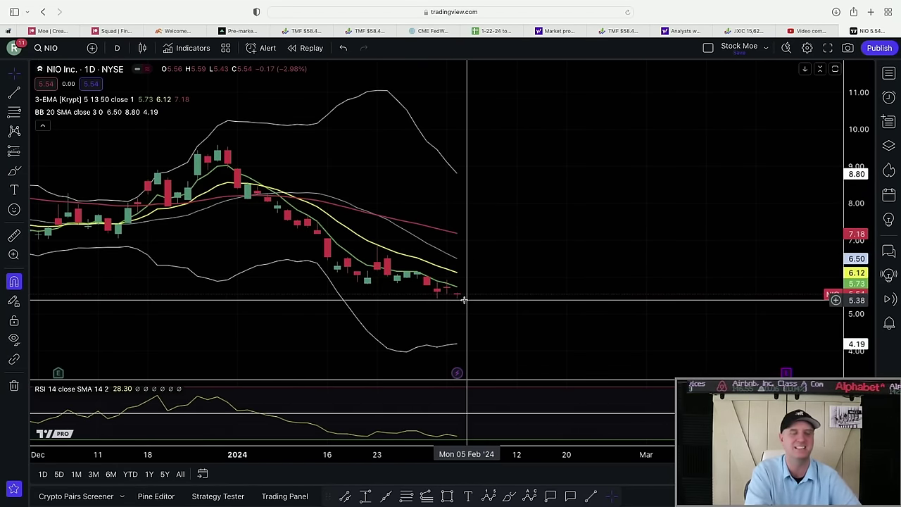
Step: Check the next request in the YouTube Studio comments and load SOFI's daily chart in TradingView
key(ctrl+shift+Tab)
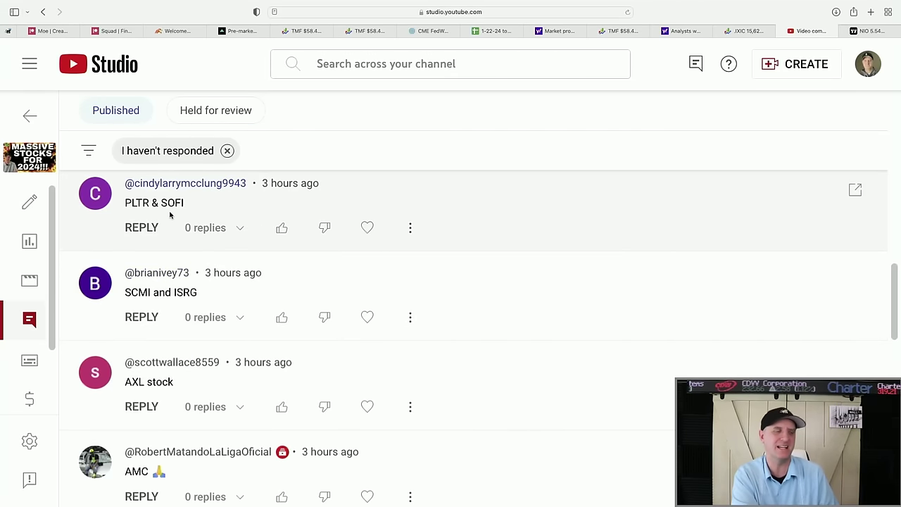
click(877, 32)
text(SOFI)
key(Return)
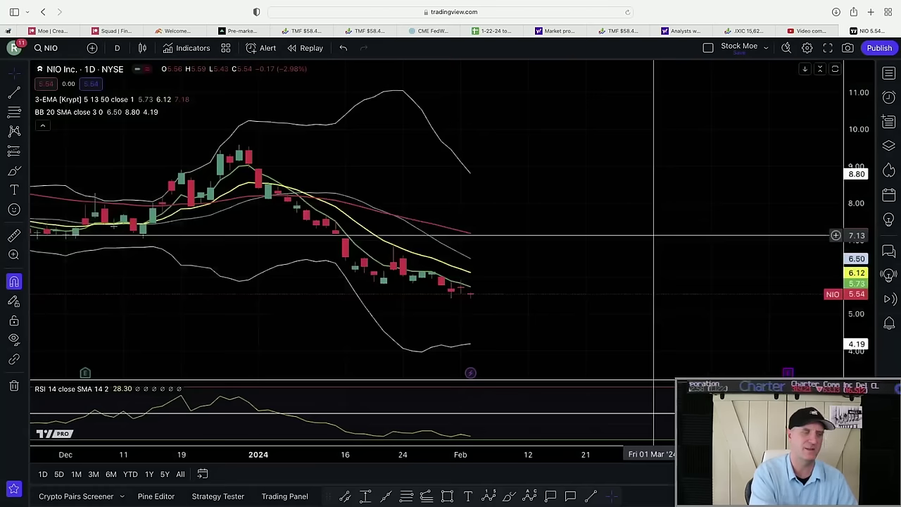
Step: Examine SOFI's daily candles from January to early February, including the late-January earnings gap and the moving averages
scroll(635, 251, up, 3)
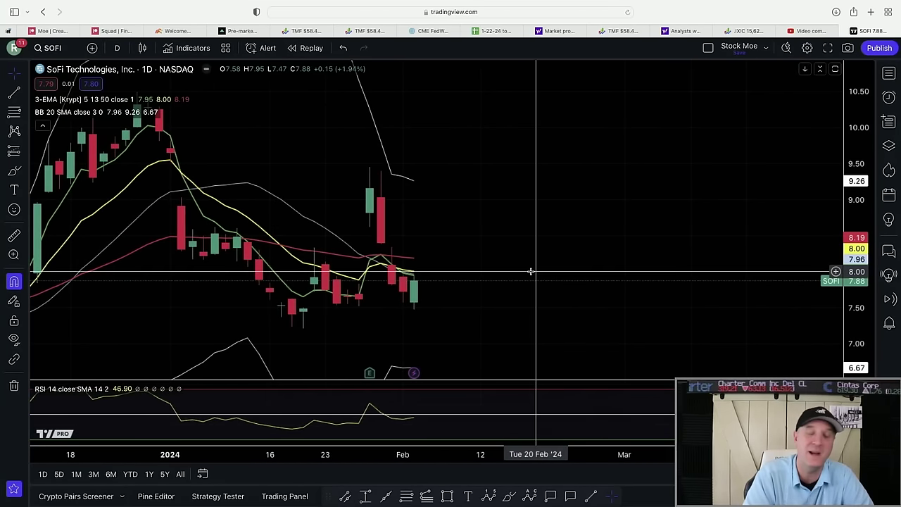
scroll(531, 271, left, 5)
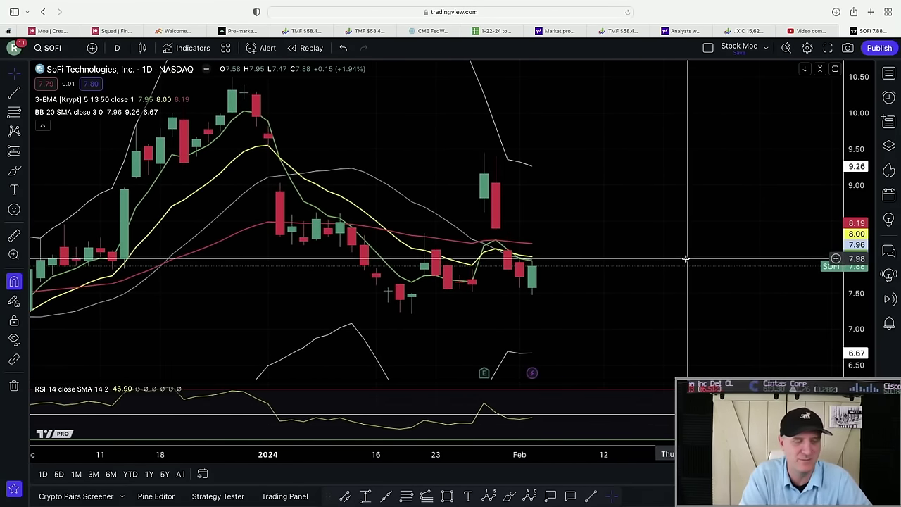
scroll(554, 240, right, 2)
scroll(554, 240, right, 2)
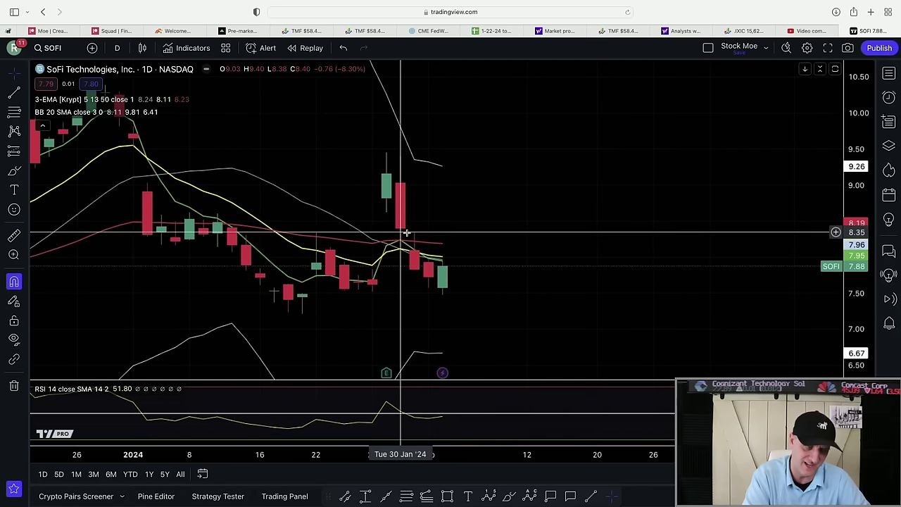
scroll(444, 278, up, 2)
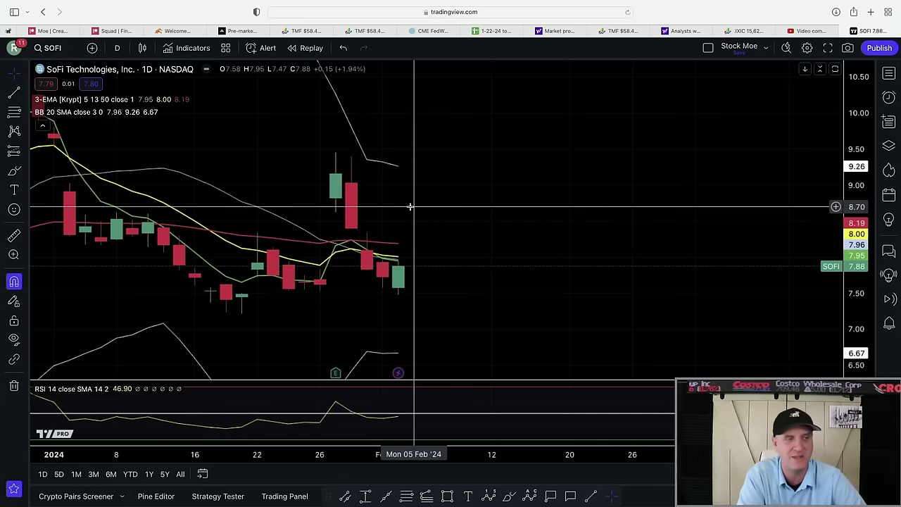
scroll(411, 206, left, 5)
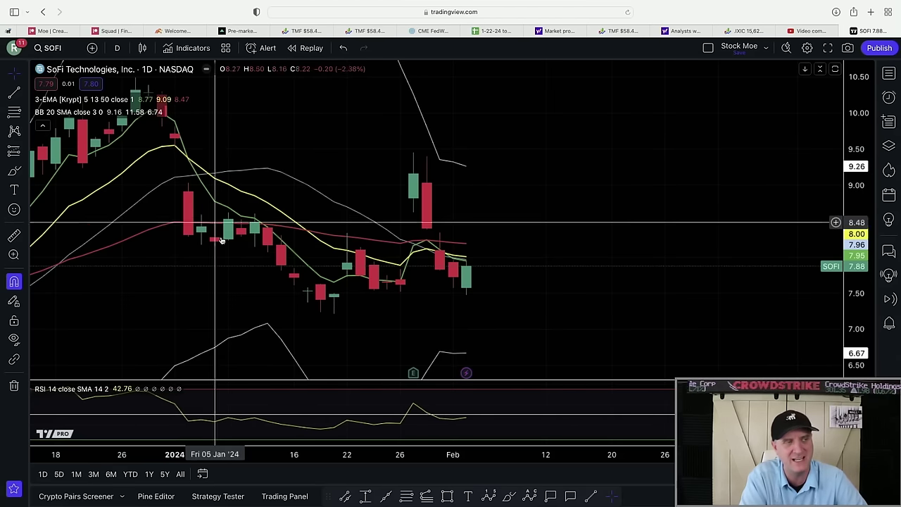
scroll(504, 200, up, 1)
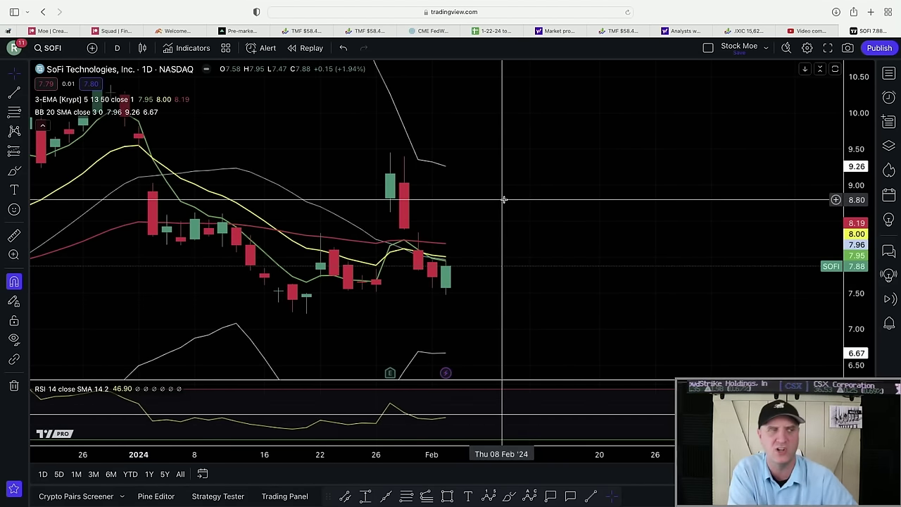
scroll(504, 199, up, 1)
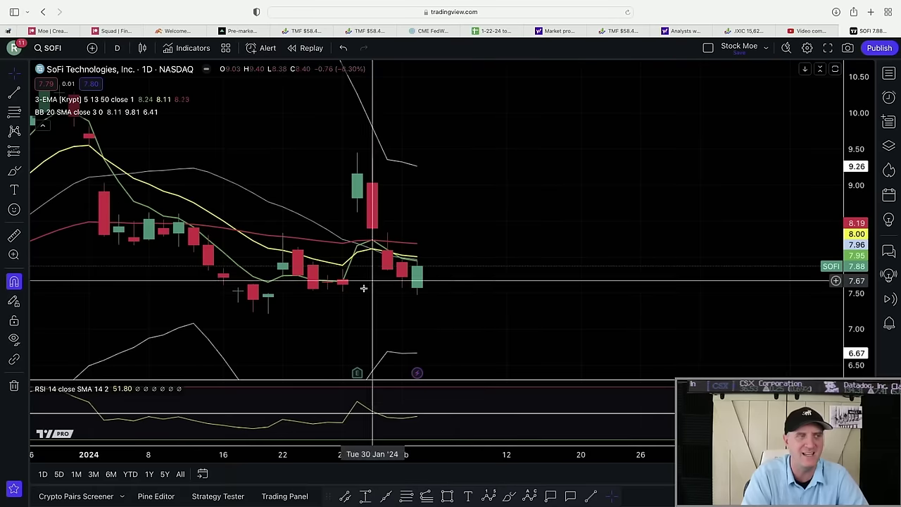
scroll(382, 252, up, 1)
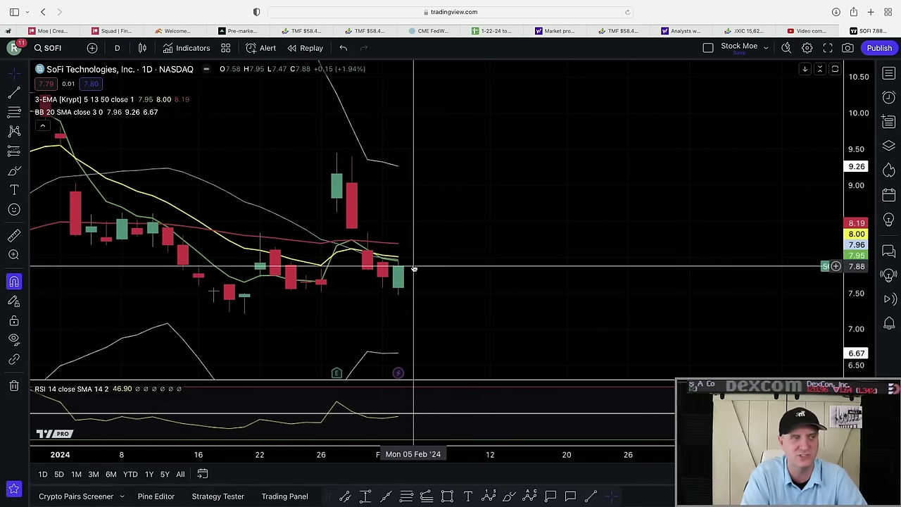
scroll(443, 263, right, 3)
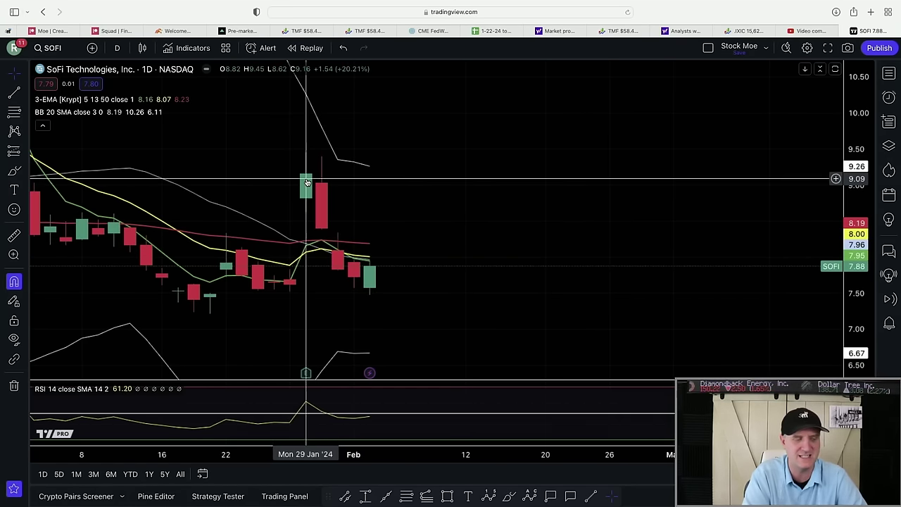
scroll(400, 273, up, 1)
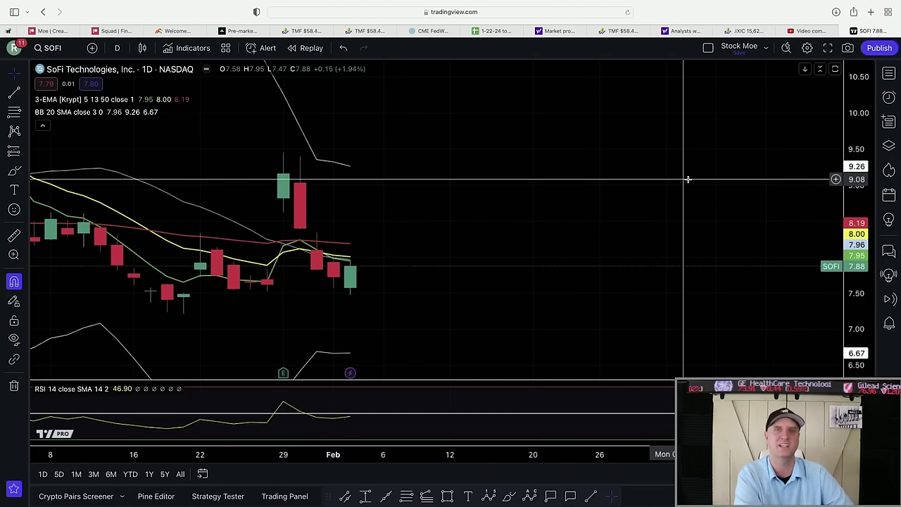
Step: Read further ticker requests in the YouTube Studio comments and load AXL (American Axle & Manufacturing, NYSE) in TradingView
click(810, 31)
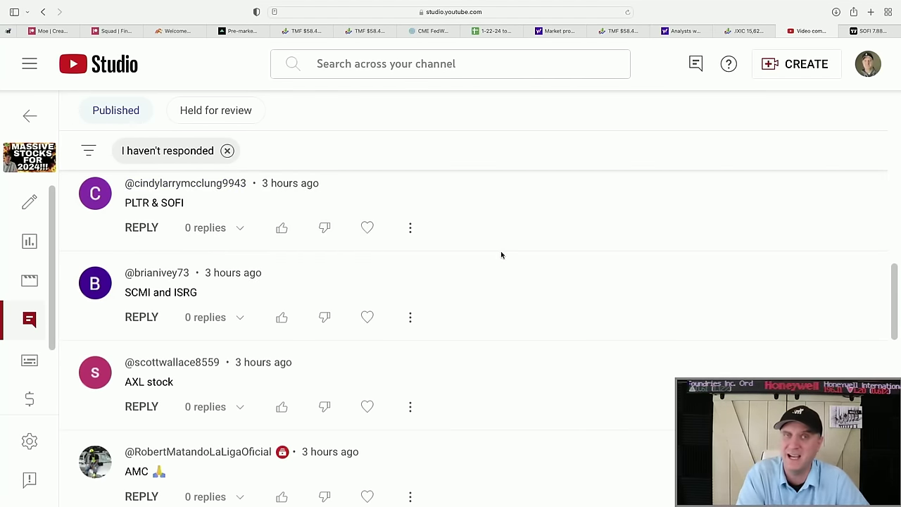
scroll(501, 255, down, 5)
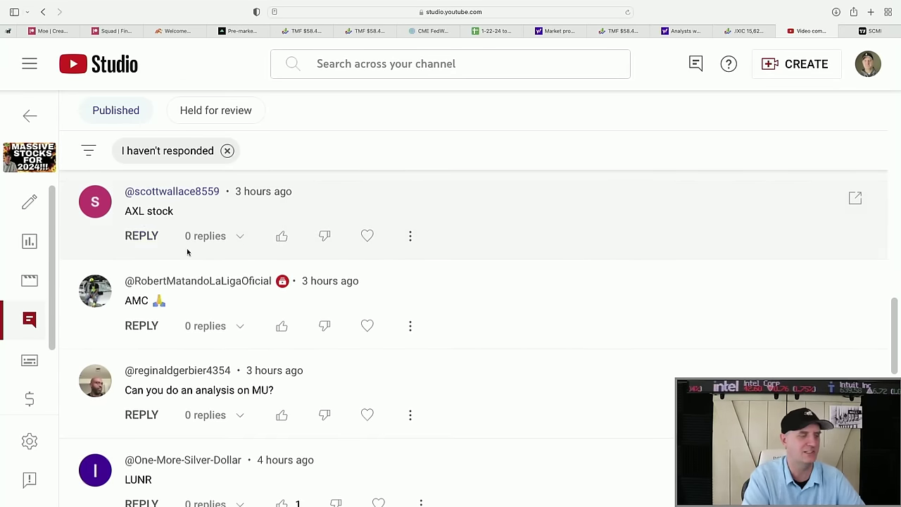
click(875, 33)
text(AXL)
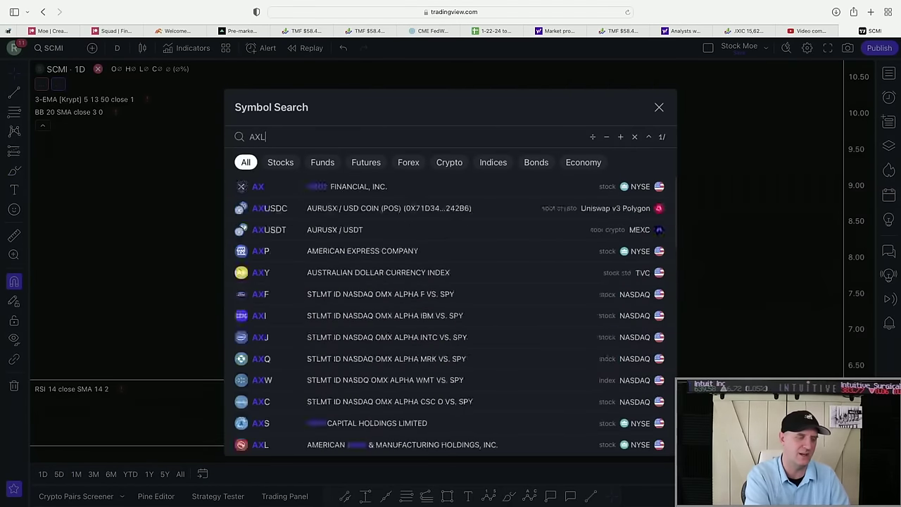
key(Return)
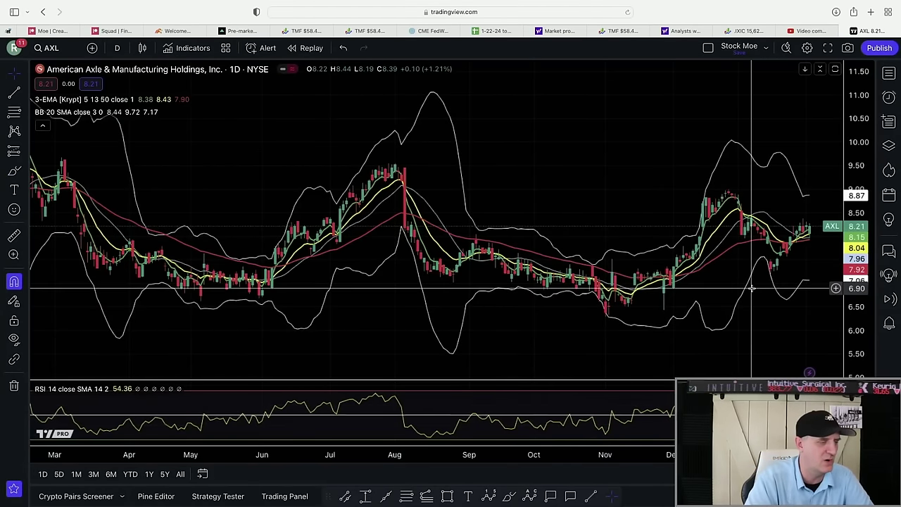
Step: Rescale AXL's price axis and examine its recent daily candles around the moving averages and the mid-January low
scroll(743, 290, up, 5)
drag(854, 289, 854, 192)
scroll(750, 185, up, 5)
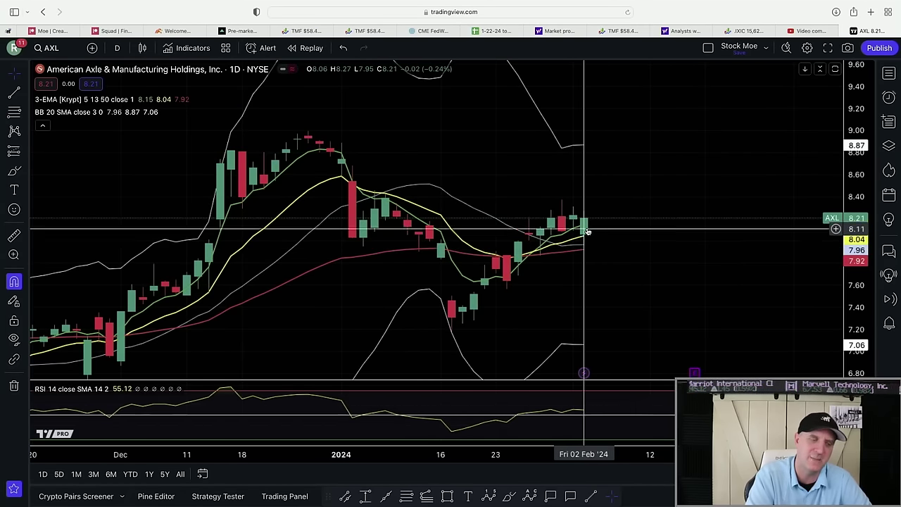
scroll(588, 220, right, 5)
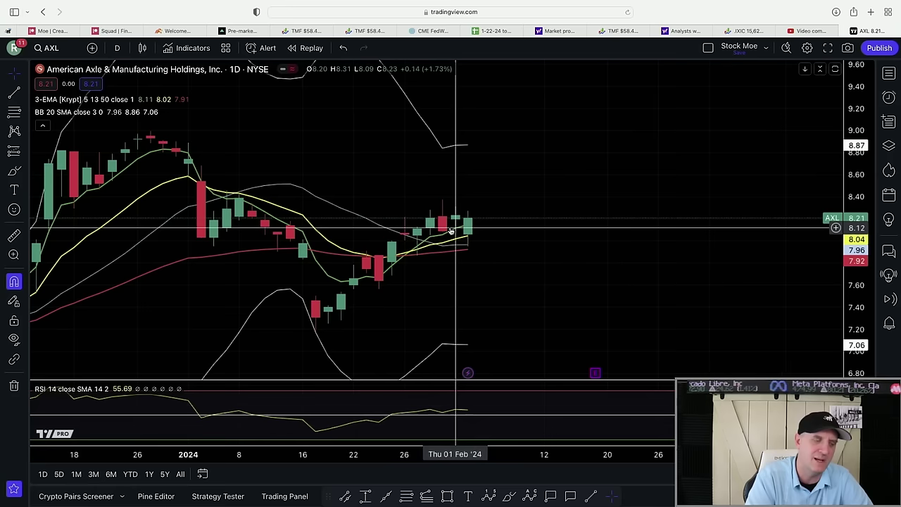
scroll(519, 221, right, 3)
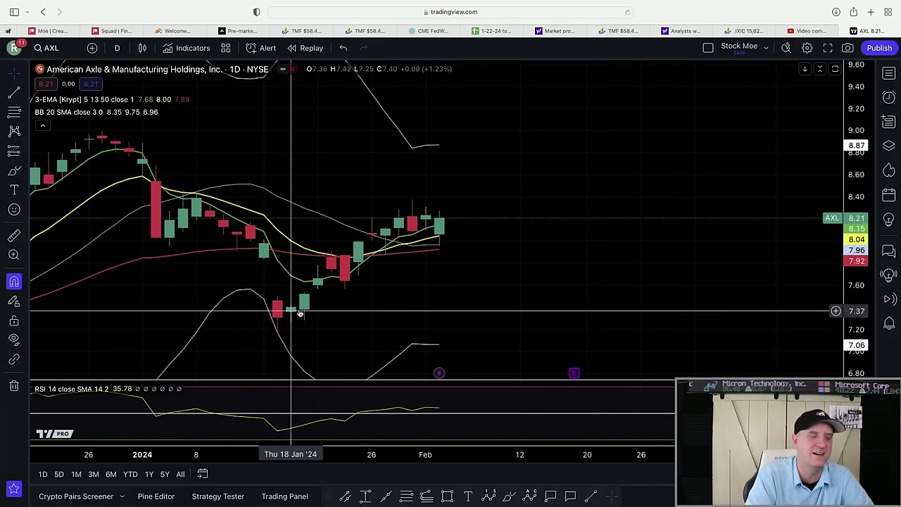
scroll(484, 223, up, 1)
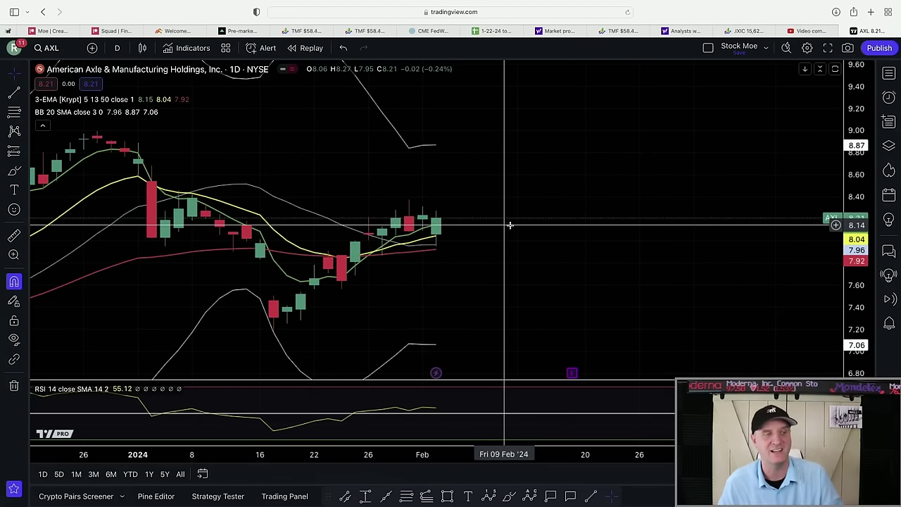
Step: Check the next request in the YouTube Studio comments and load AMC's daily chart in TradingView
click(810, 31)
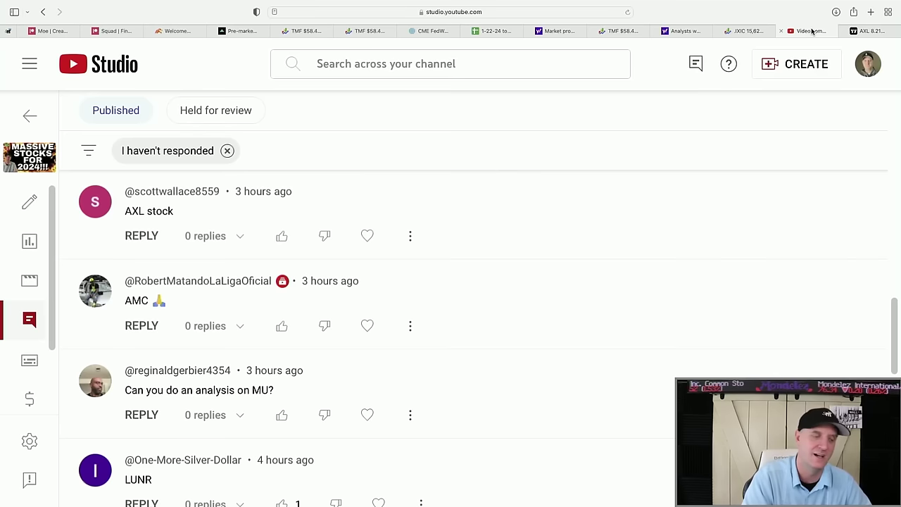
scroll(627, 257, down, 3)
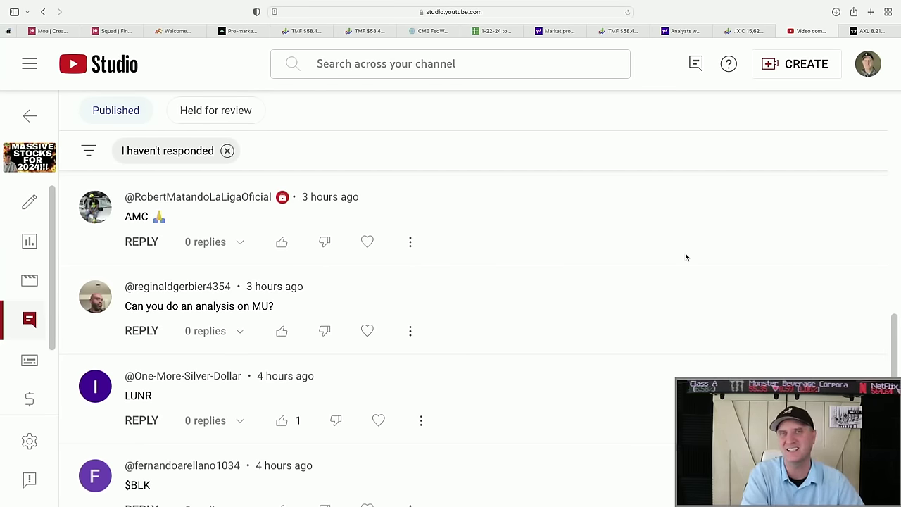
click(887, 31)
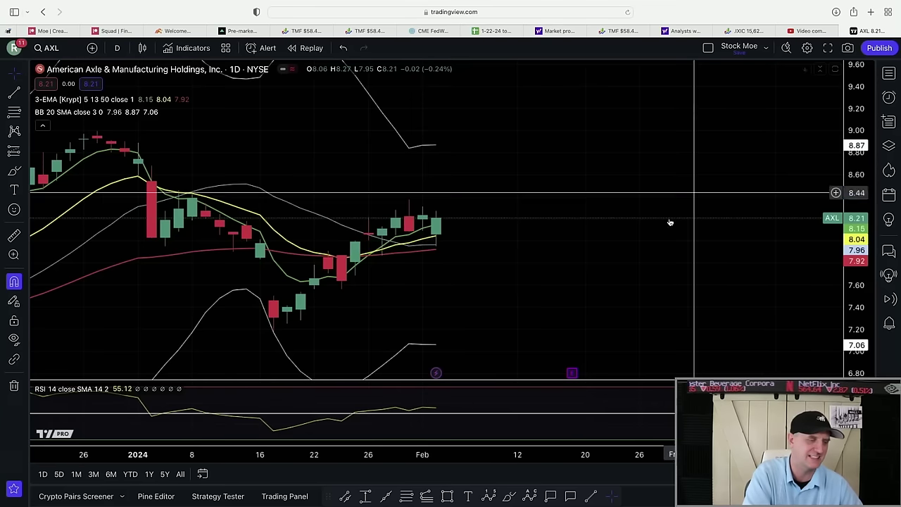
text(AMC)
key(Return)
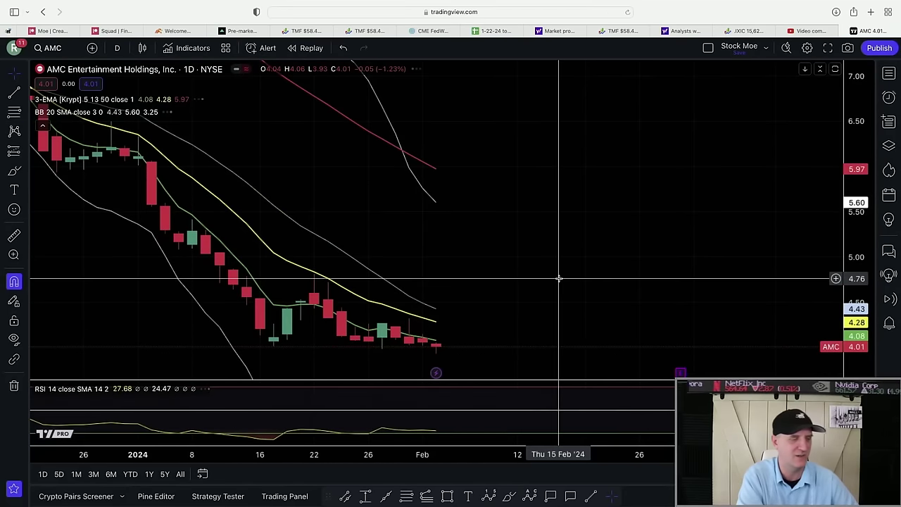
Step: Rescale AMC's price axis and examine its daily decline from December to early February against the moving averages and Bollinger Bands
scroll(559, 276, down, 2)
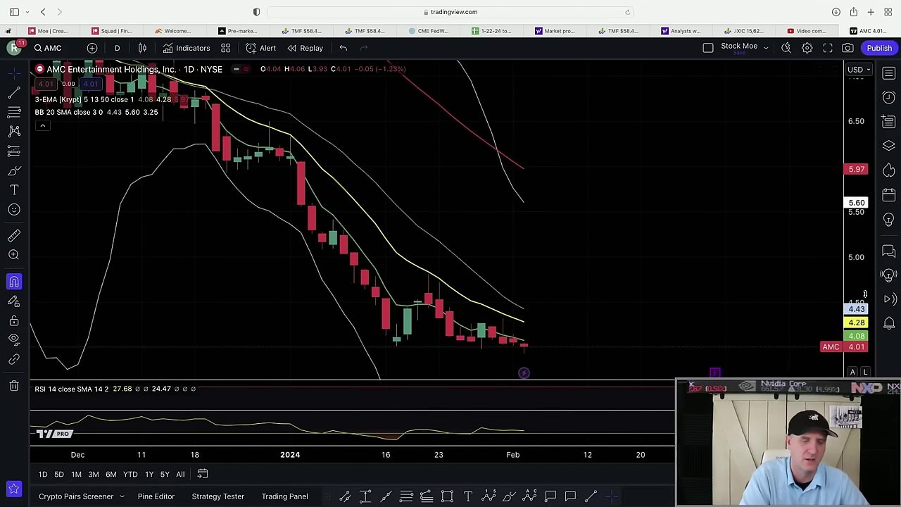
drag(866, 295, 866, 345)
scroll(731, 266, up, 3)
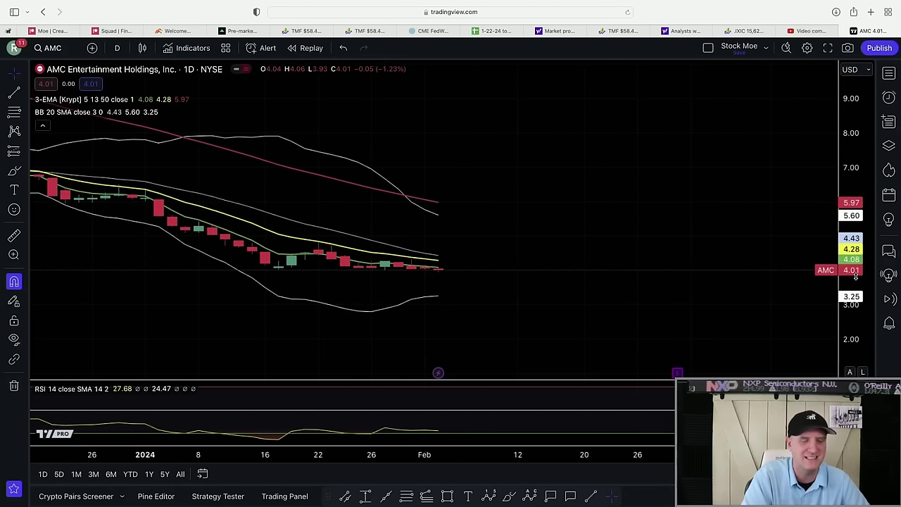
double_click(855, 276)
drag(711, 293, 833, 326)
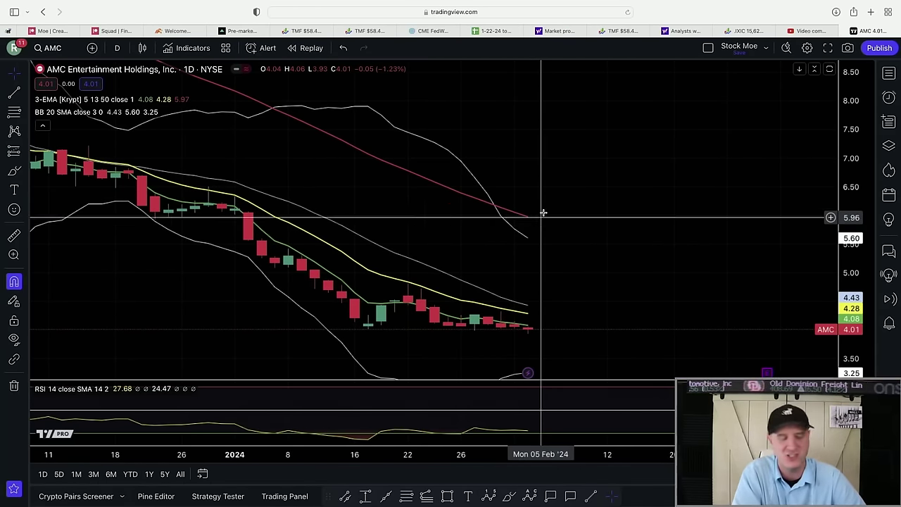
drag(613, 249, 647, 195)
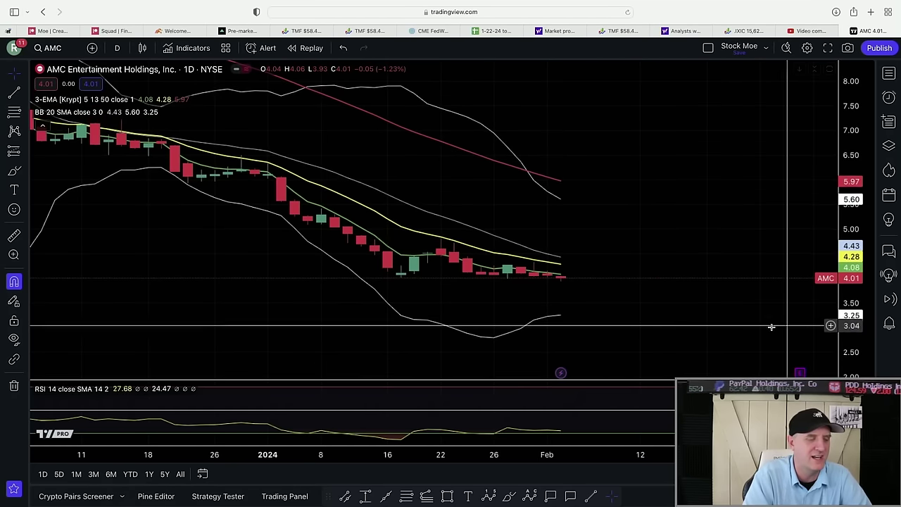
Step: Examine AMC's longer daily history back to September, then its latest candles relative to the short moving averages and lower Bollinger Band
scroll(829, 310, down, 5)
scroll(690, 294, up, 5)
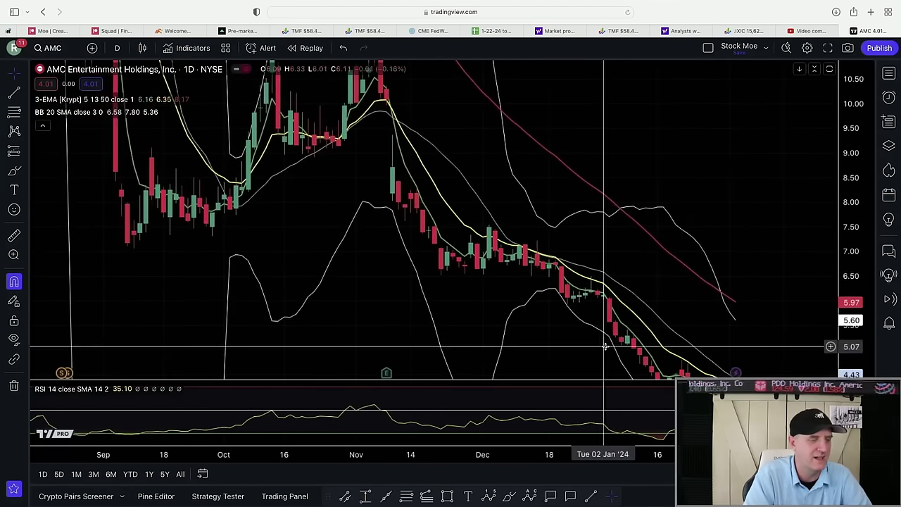
drag(697, 285, 617, 197)
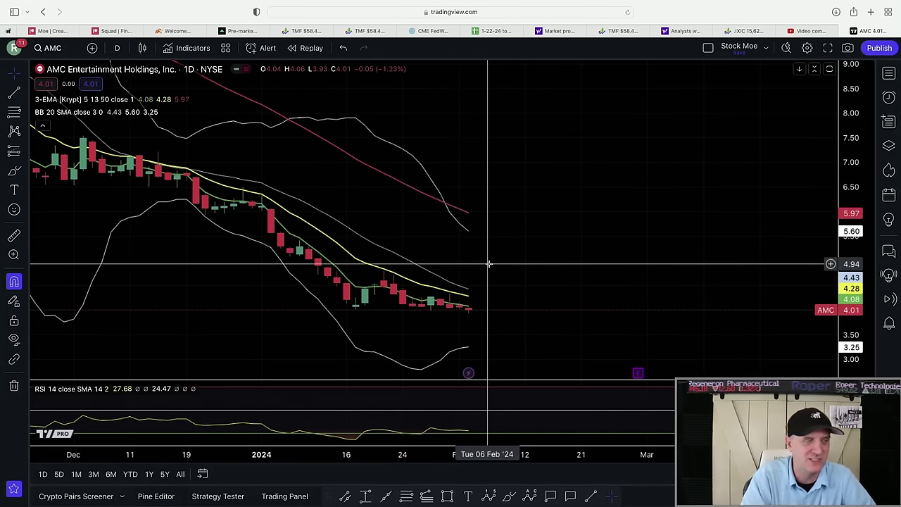
scroll(489, 262, down, 3)
scroll(490, 264, up, 4)
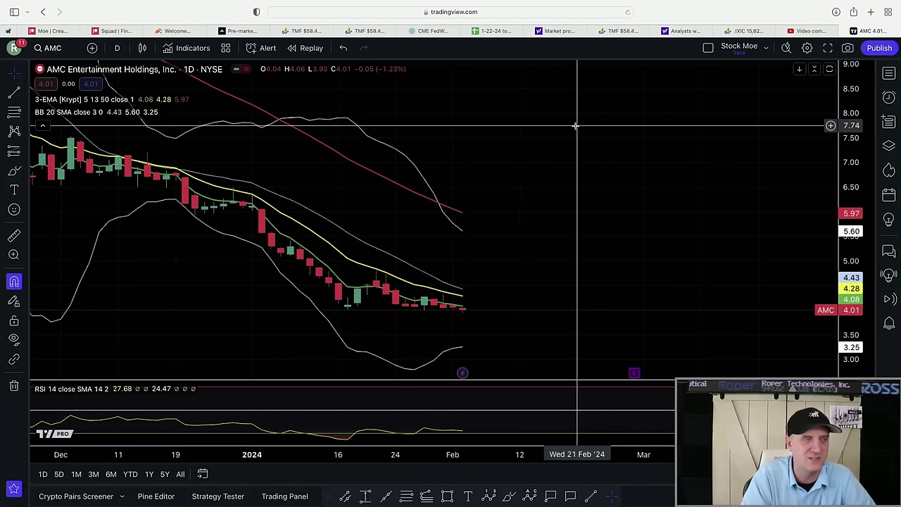
scroll(609, 123, up, 1)
scroll(609, 122, up, 1)
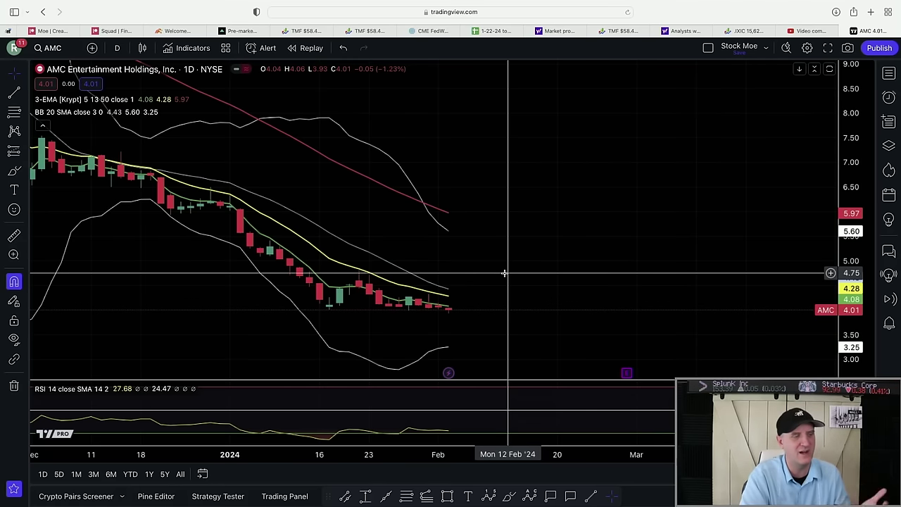
scroll(507, 272, down, 3)
scroll(507, 272, up, 3)
Step: Check the next YouTube Studio comment request, then load MU (Micron Technology, NASDAQ) in TradingView and examine its recent daily candles
click(808, 31)
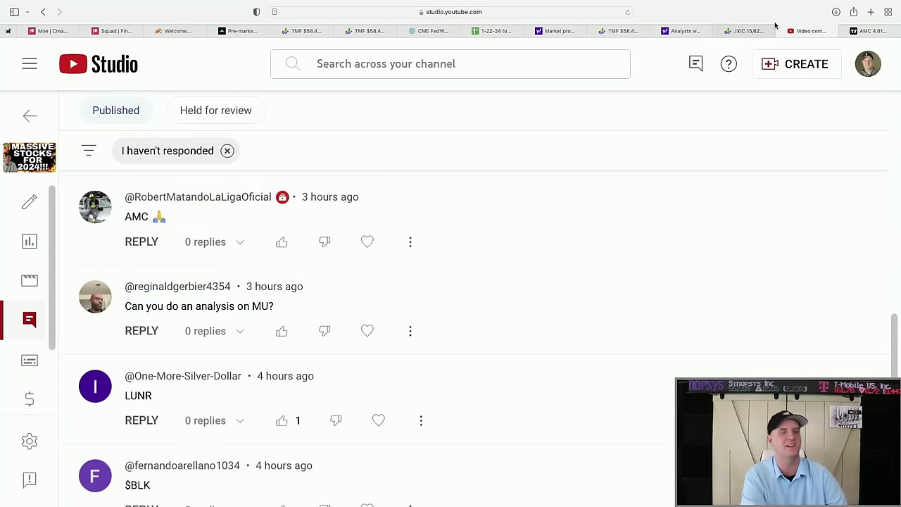
click(871, 31)
text(M)
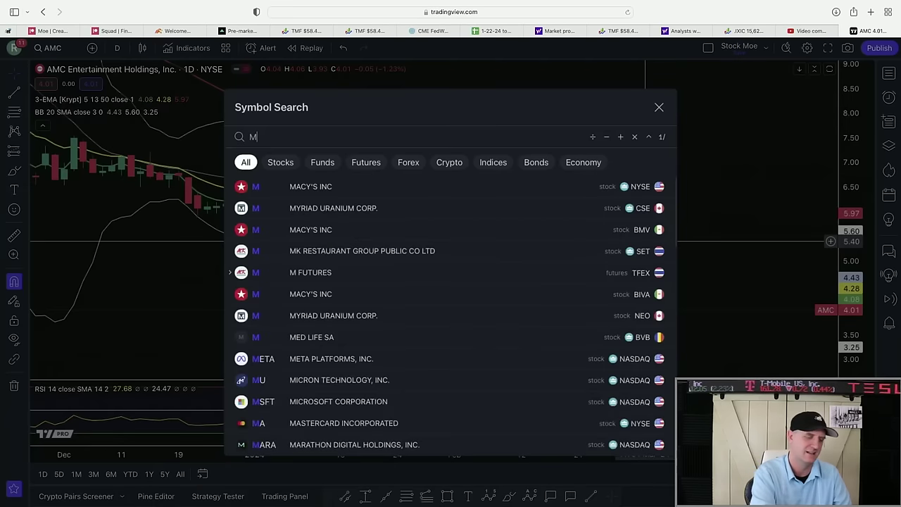
text(U)
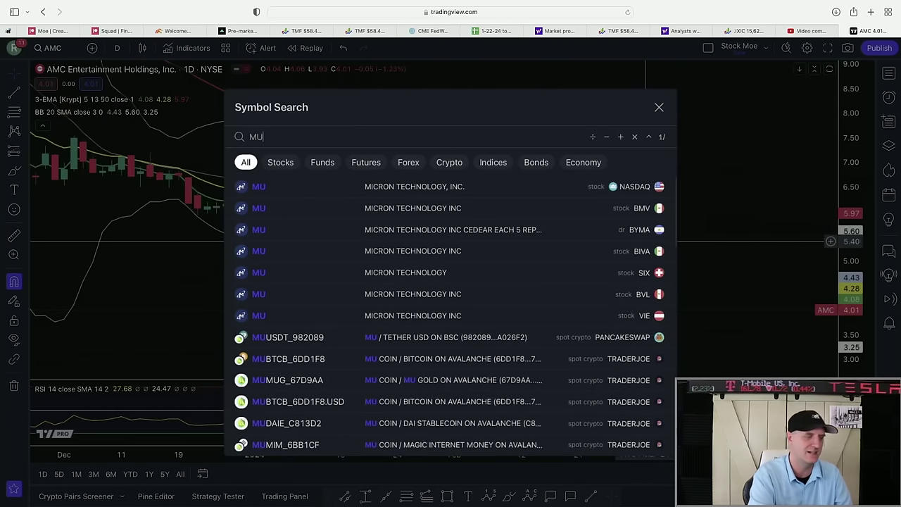
click(396, 189)
scroll(621, 239, left, 5)
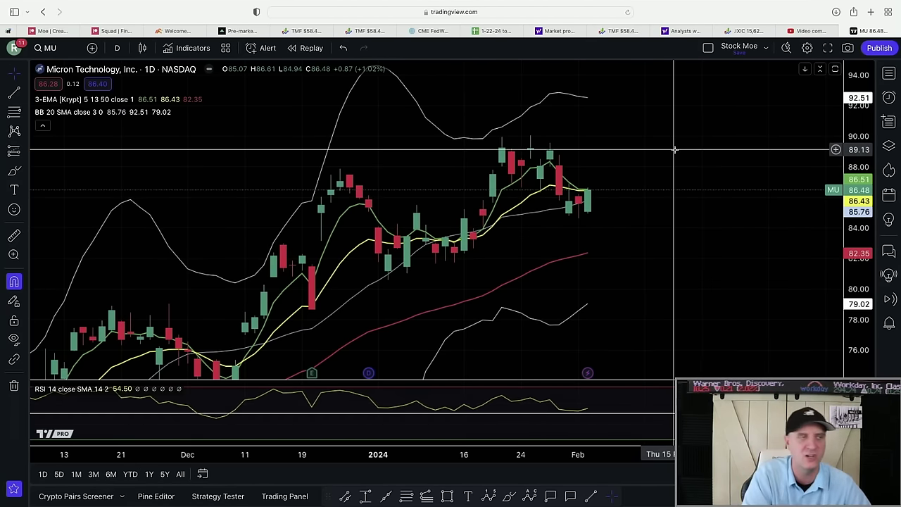
scroll(674, 149, up, 3)
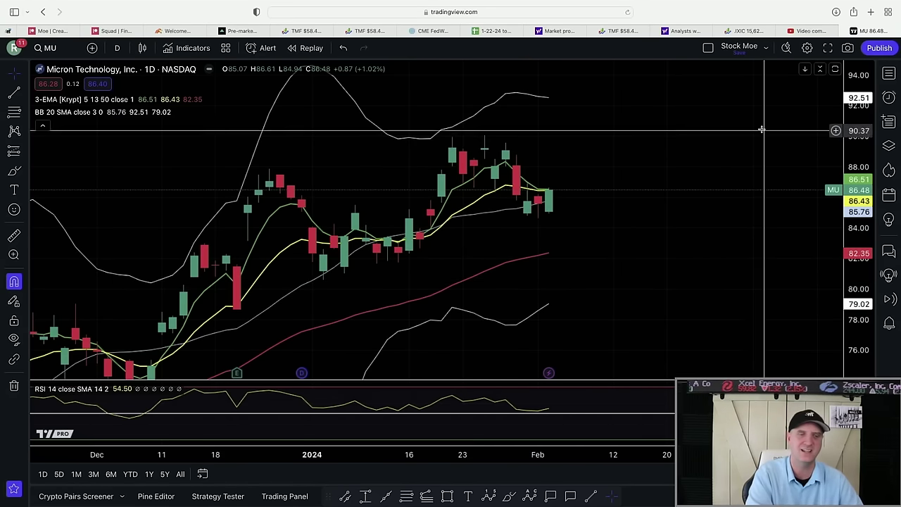
Step: Switch from the YouTube Studio comments to view the Stock Moe Patreon page, the 2024 $100,000 portfolio spreadsheet and the Stock Squad Patreon page
click(813, 31)
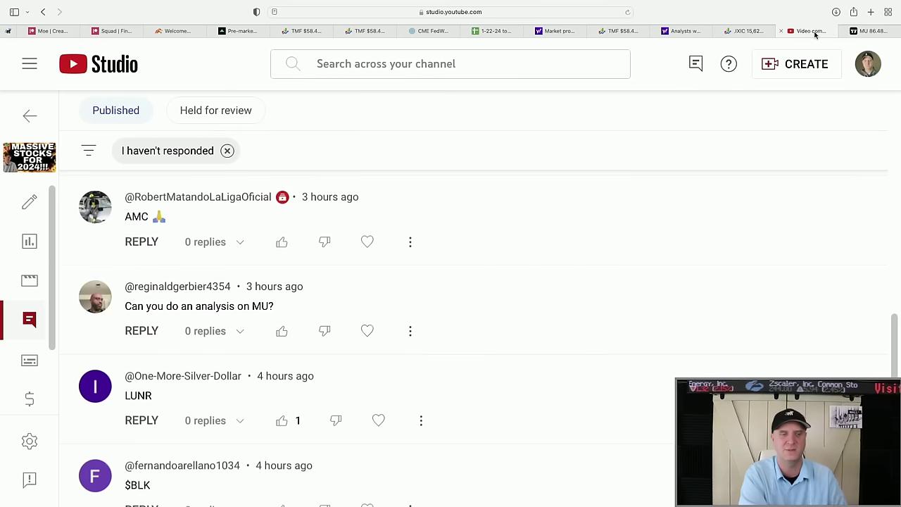
click(53, 32)
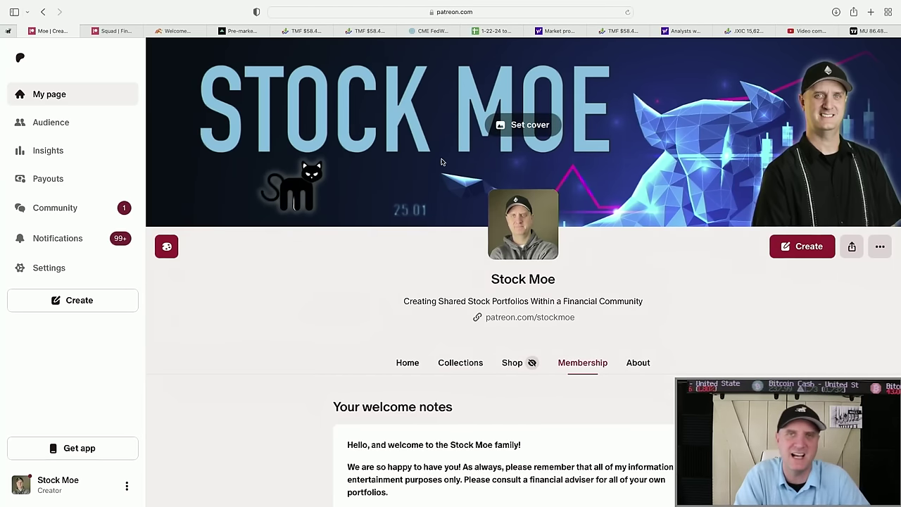
click(500, 32)
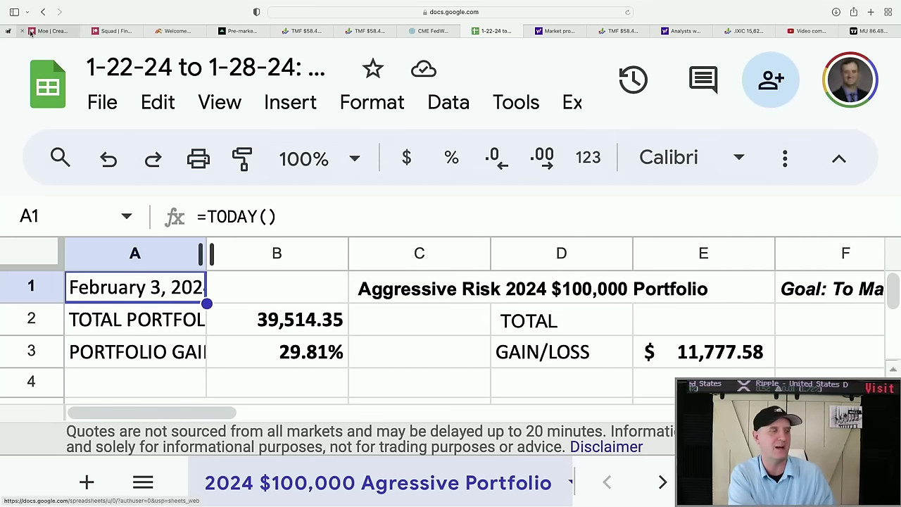
click(113, 31)
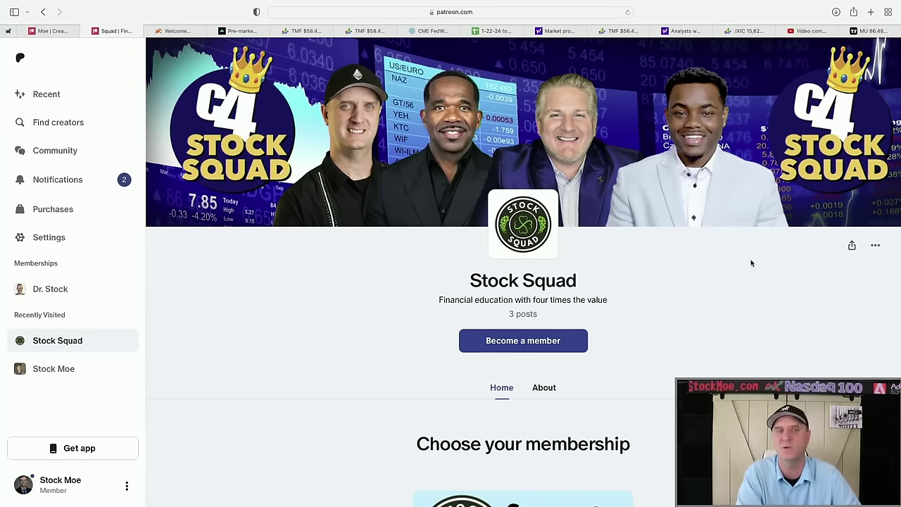
Step: View moomoo's welcome bonus page, the SPY daily chart in the moomoo desktop app, and the Stock Moe Academy technical analysis course page
click(207, 32)
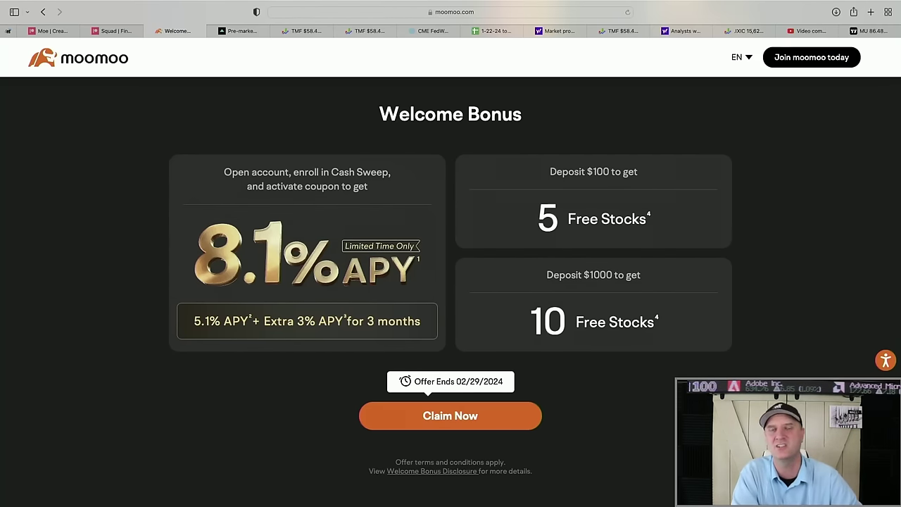
mouse_move(450, 506)
key(ctrl+Left)
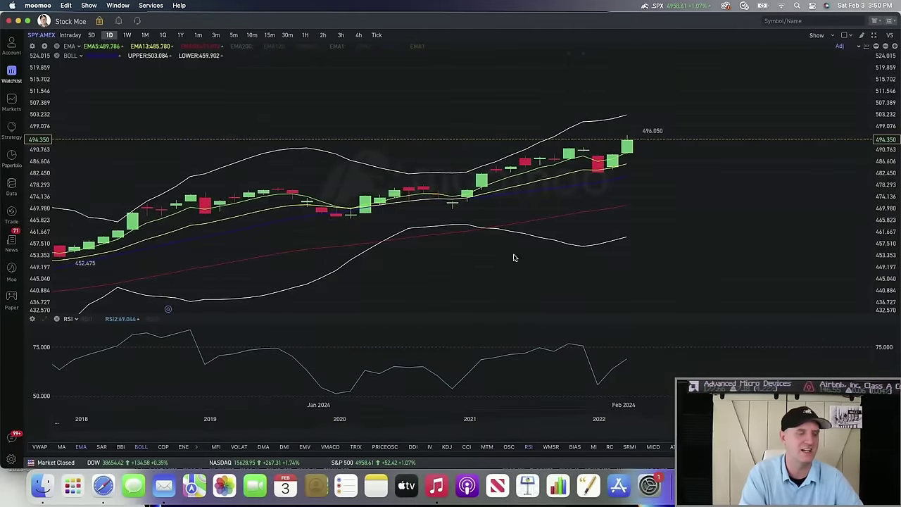
key(ctrl+Right)
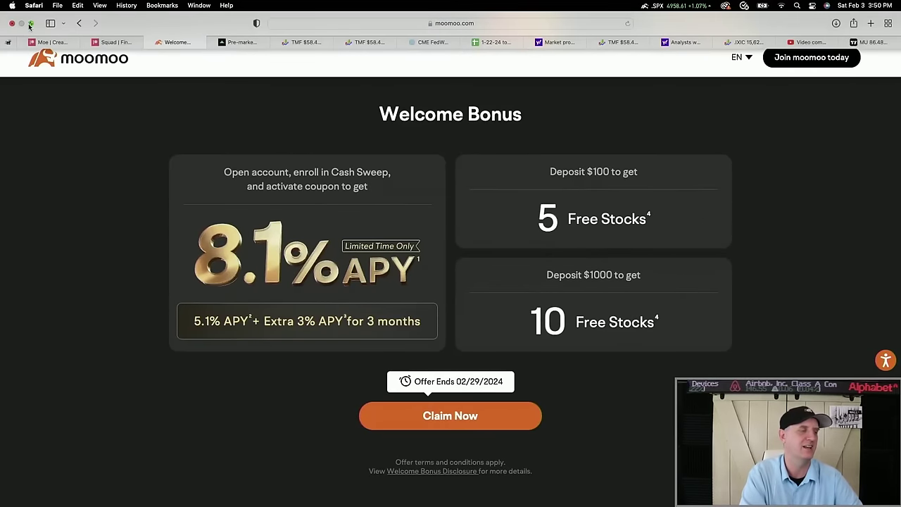
click(49, 38)
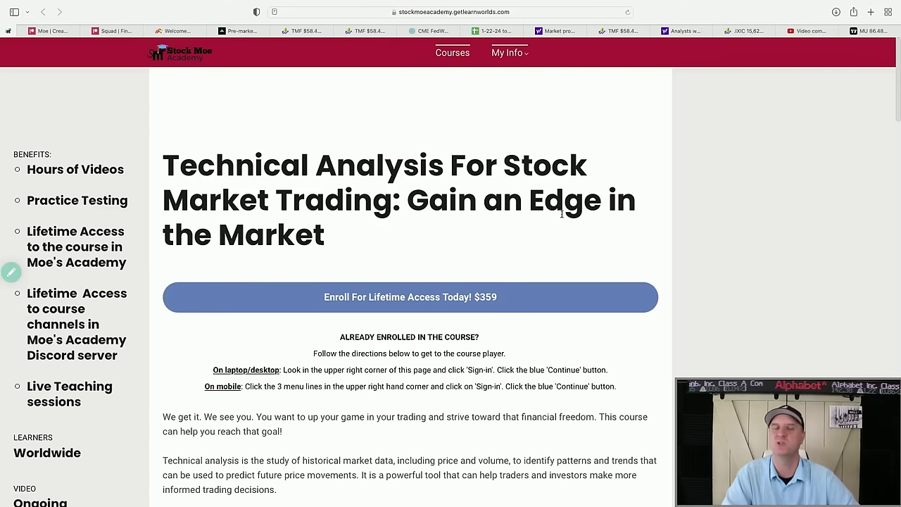